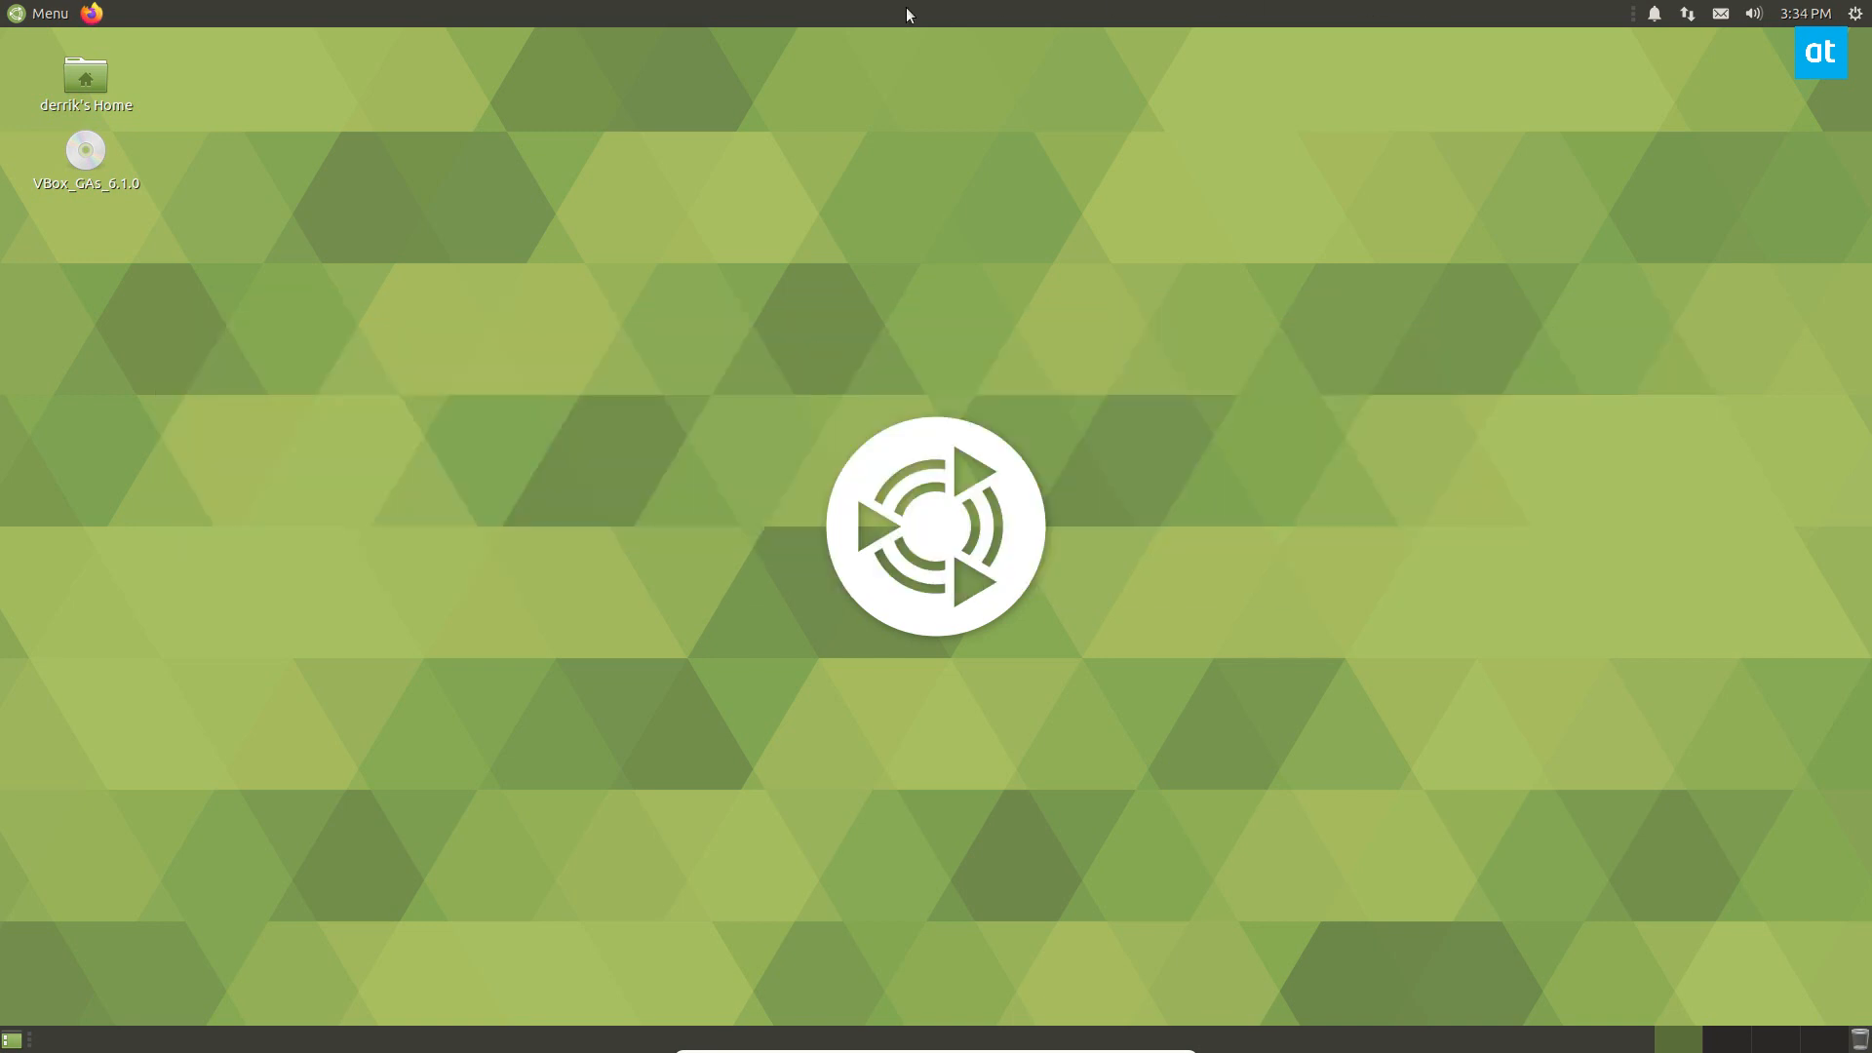
# Request deletion of the bottom panel so the settings-loss warning appears.
pyautogui.rightClick(906, 8)
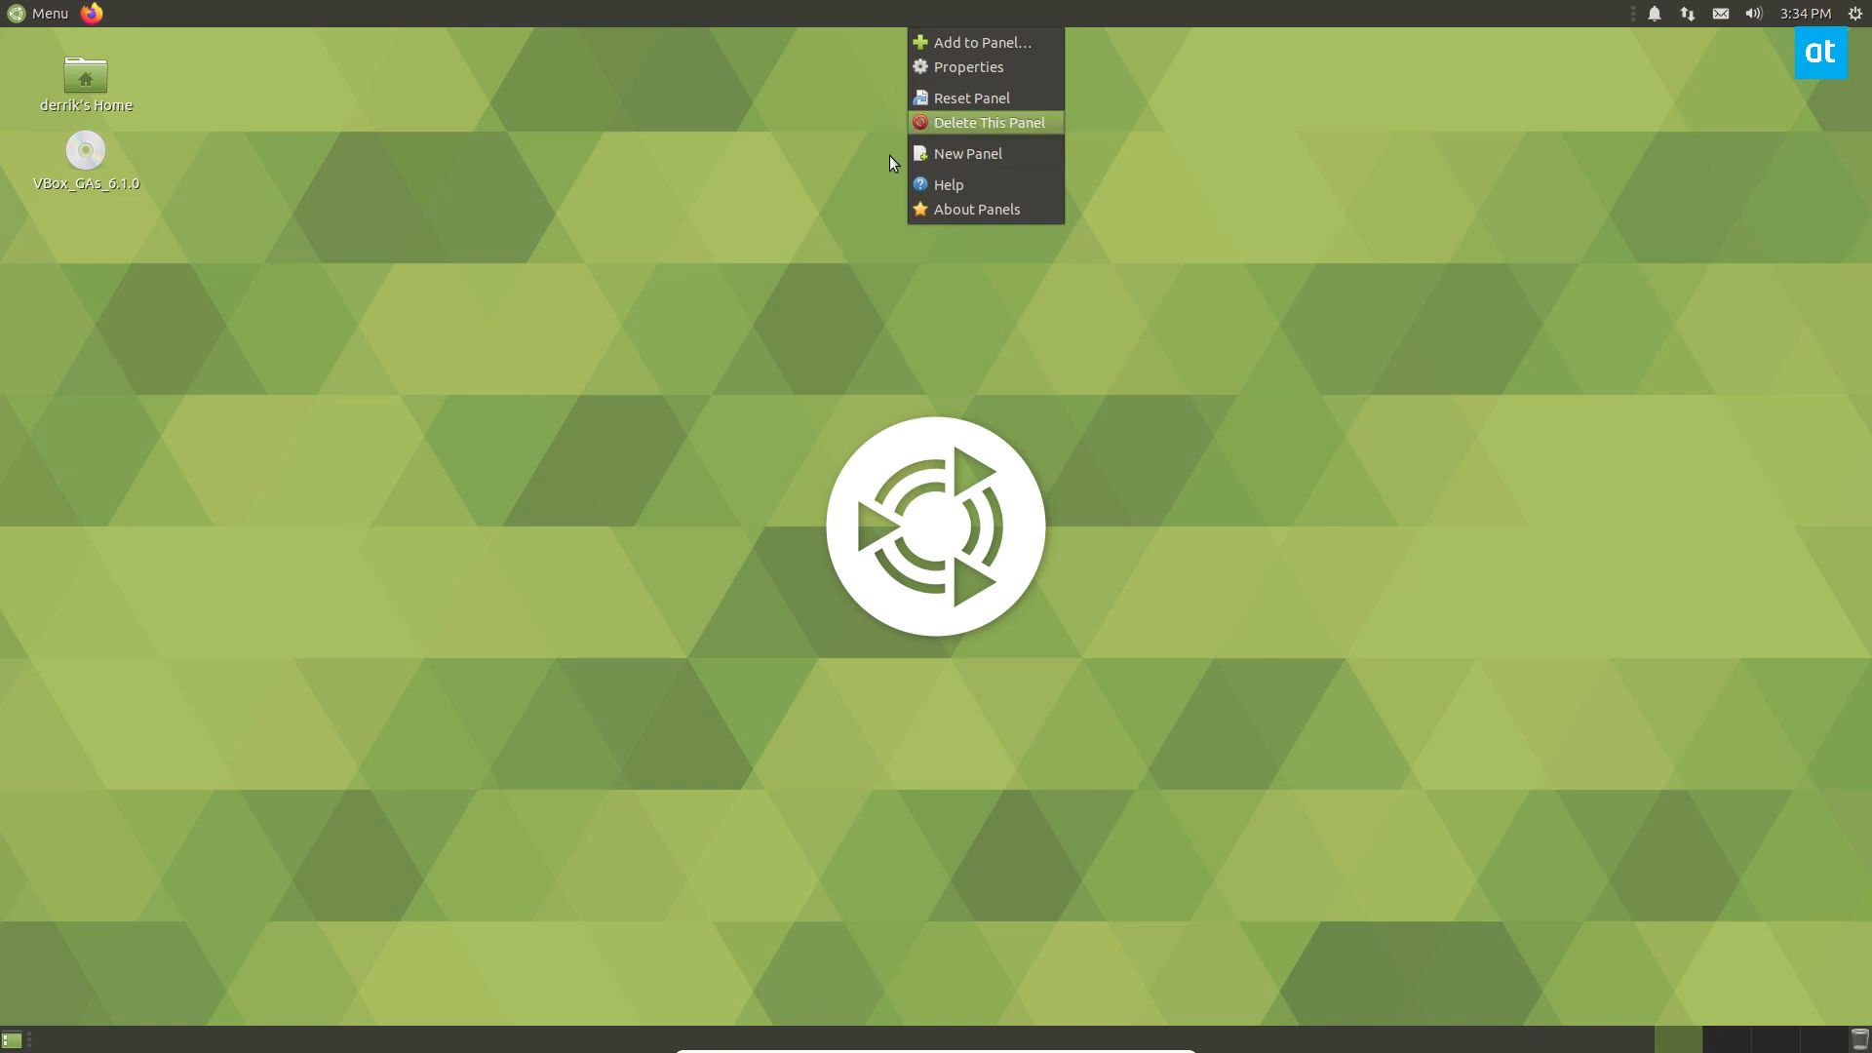
pyautogui.click(724, 240)
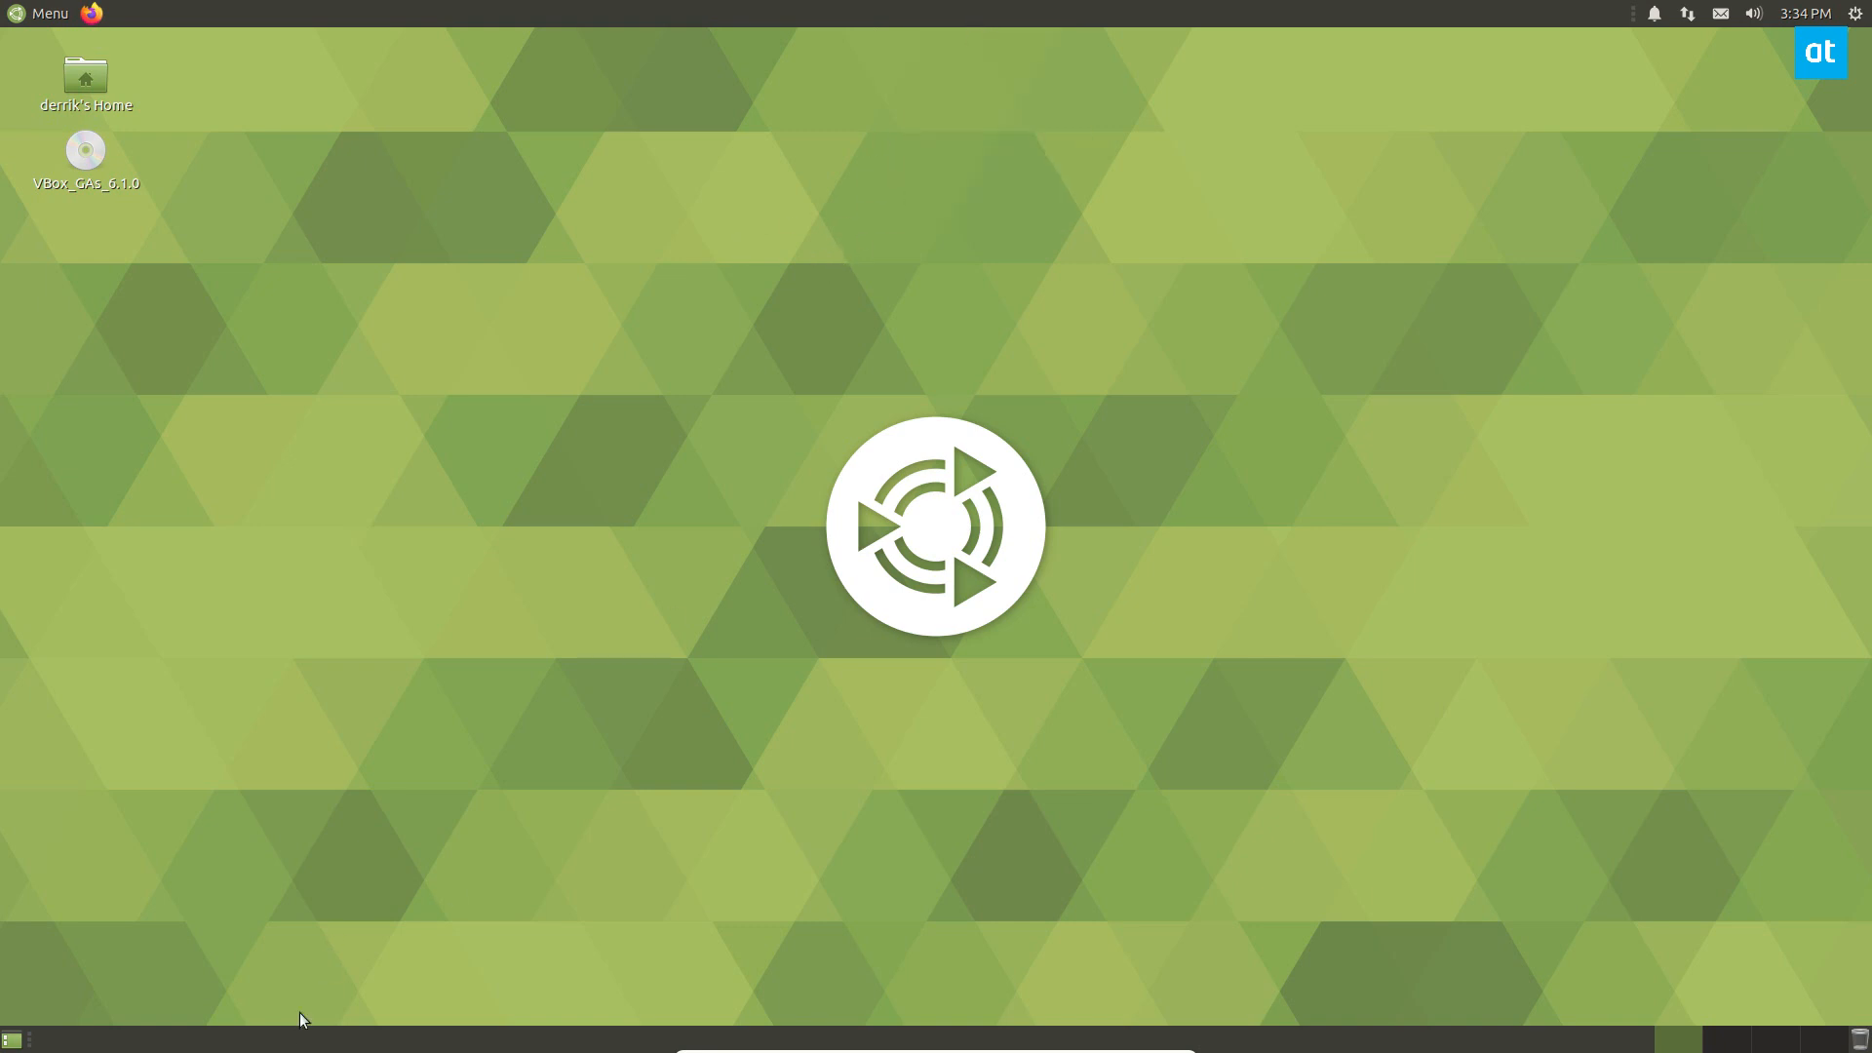
pyautogui.rightClick(273, 1039)
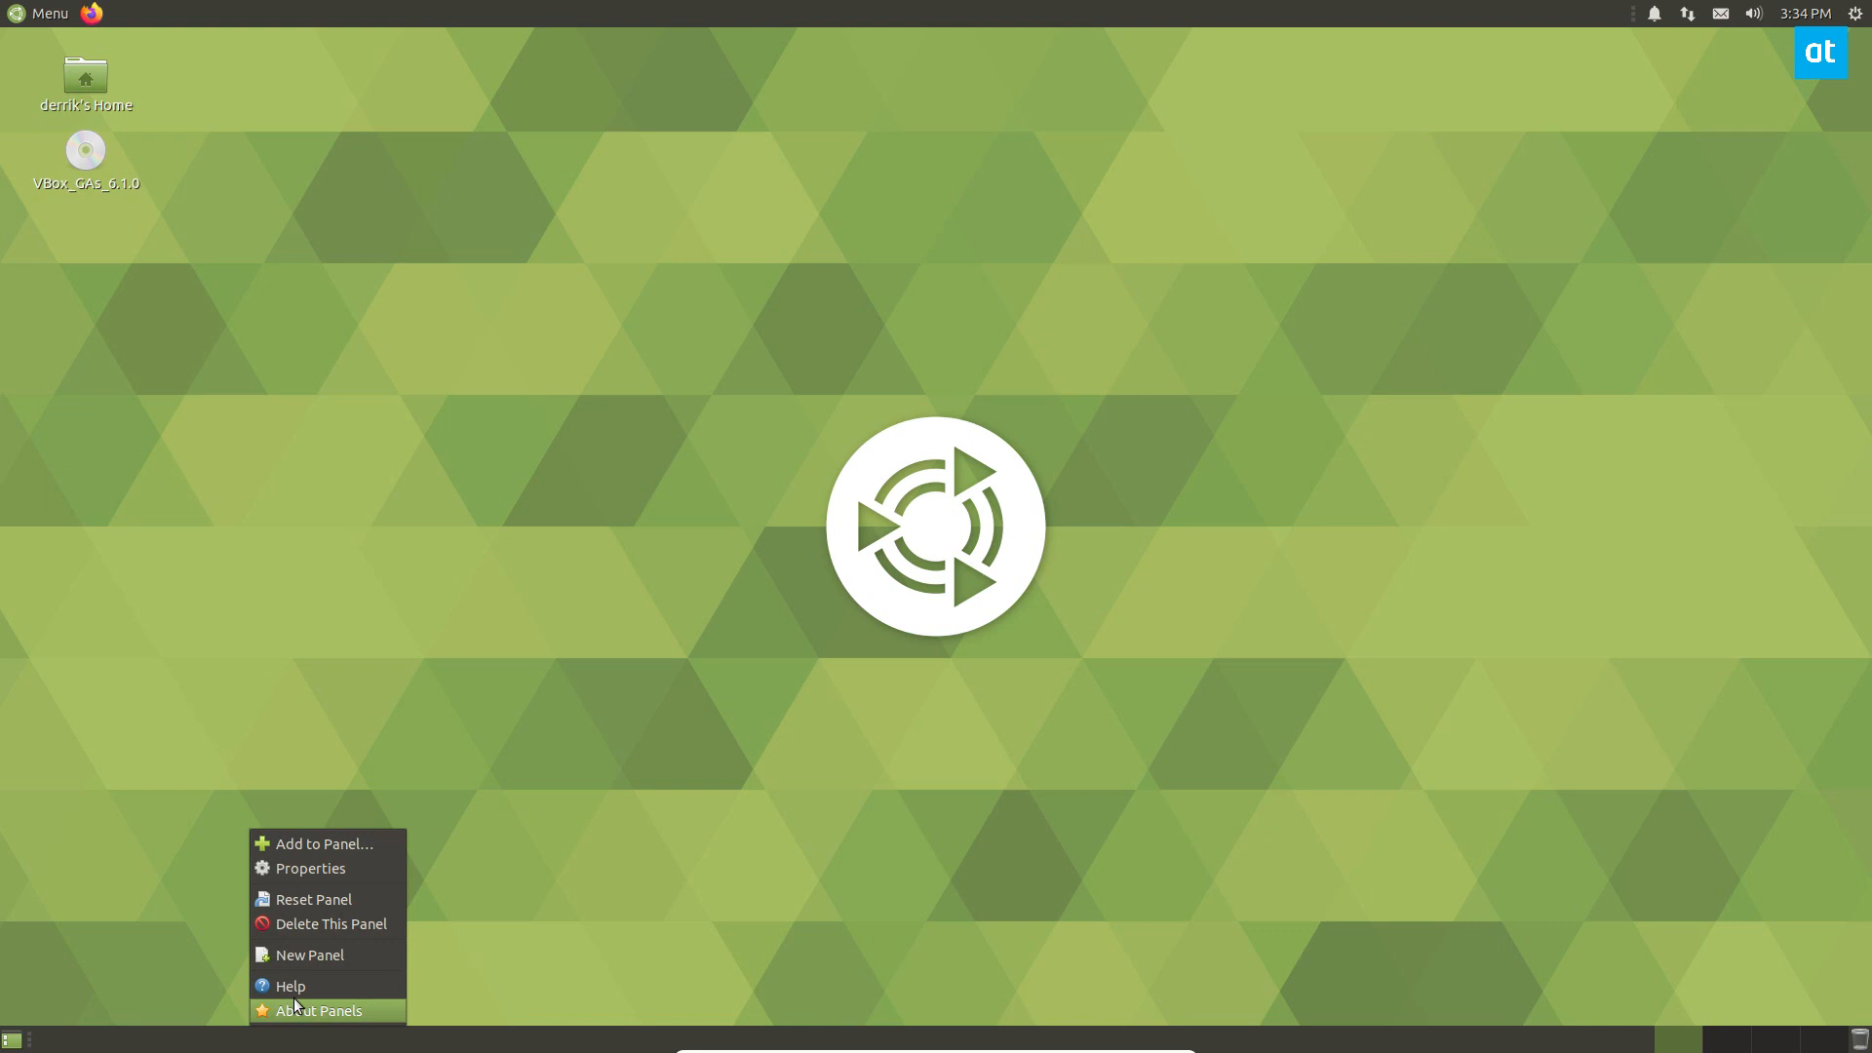
pyautogui.click(300, 922)
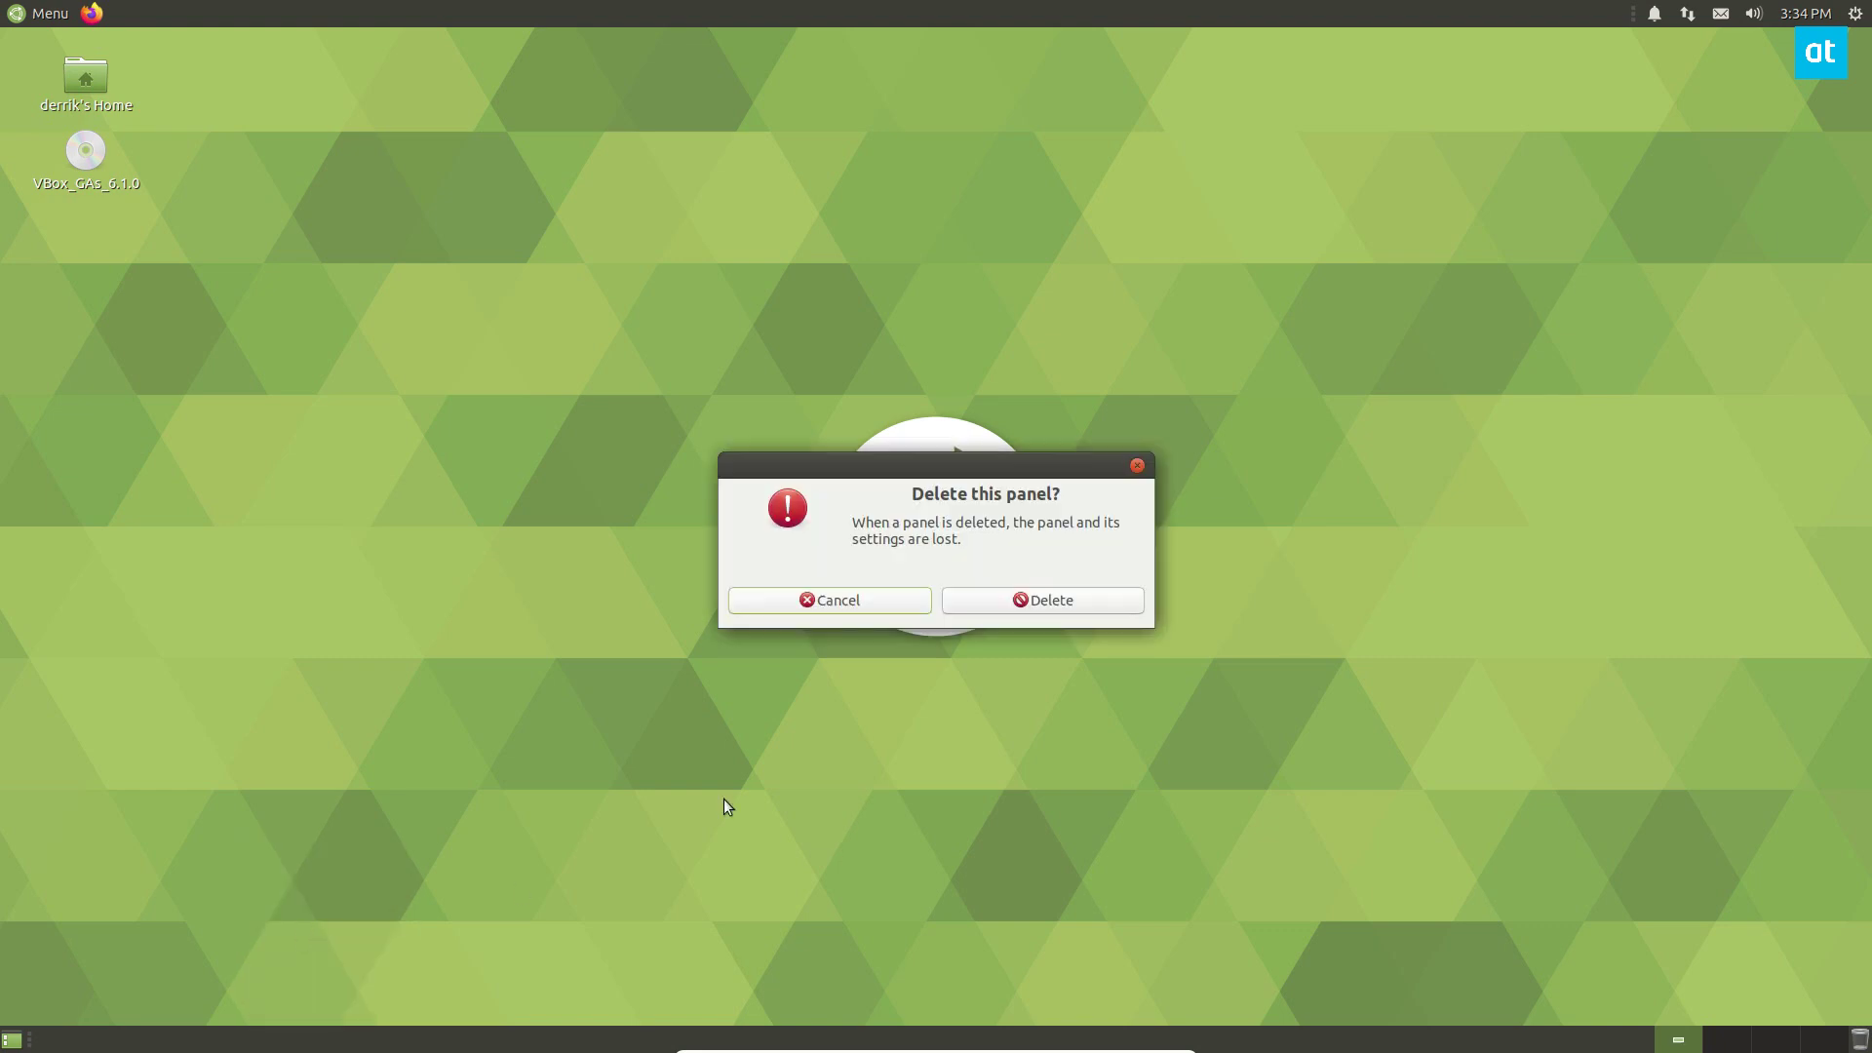
# Confirm deleting the bottom panel and add a Window List applet to the top panel.
pyautogui.click(1042, 600)
pyautogui.rightClick(1169, 17)
pyautogui.click(1184, 43)
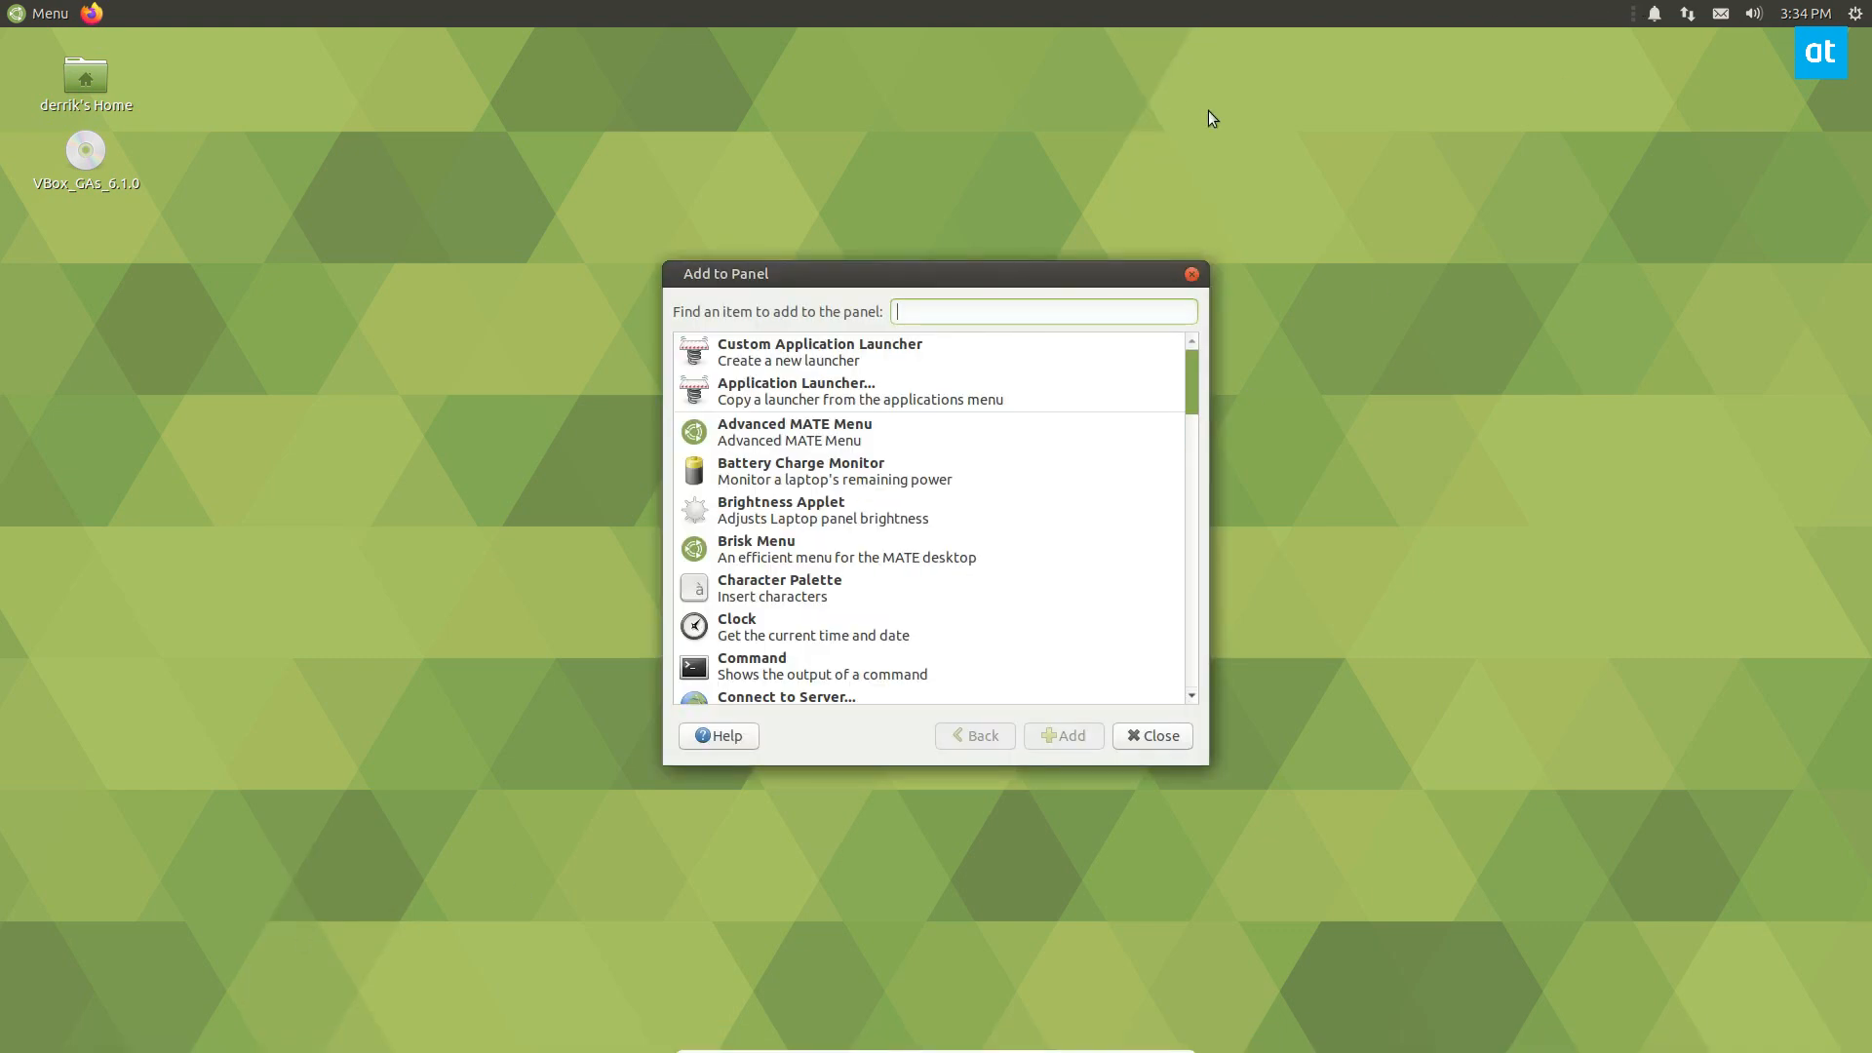
pyautogui.write('window')
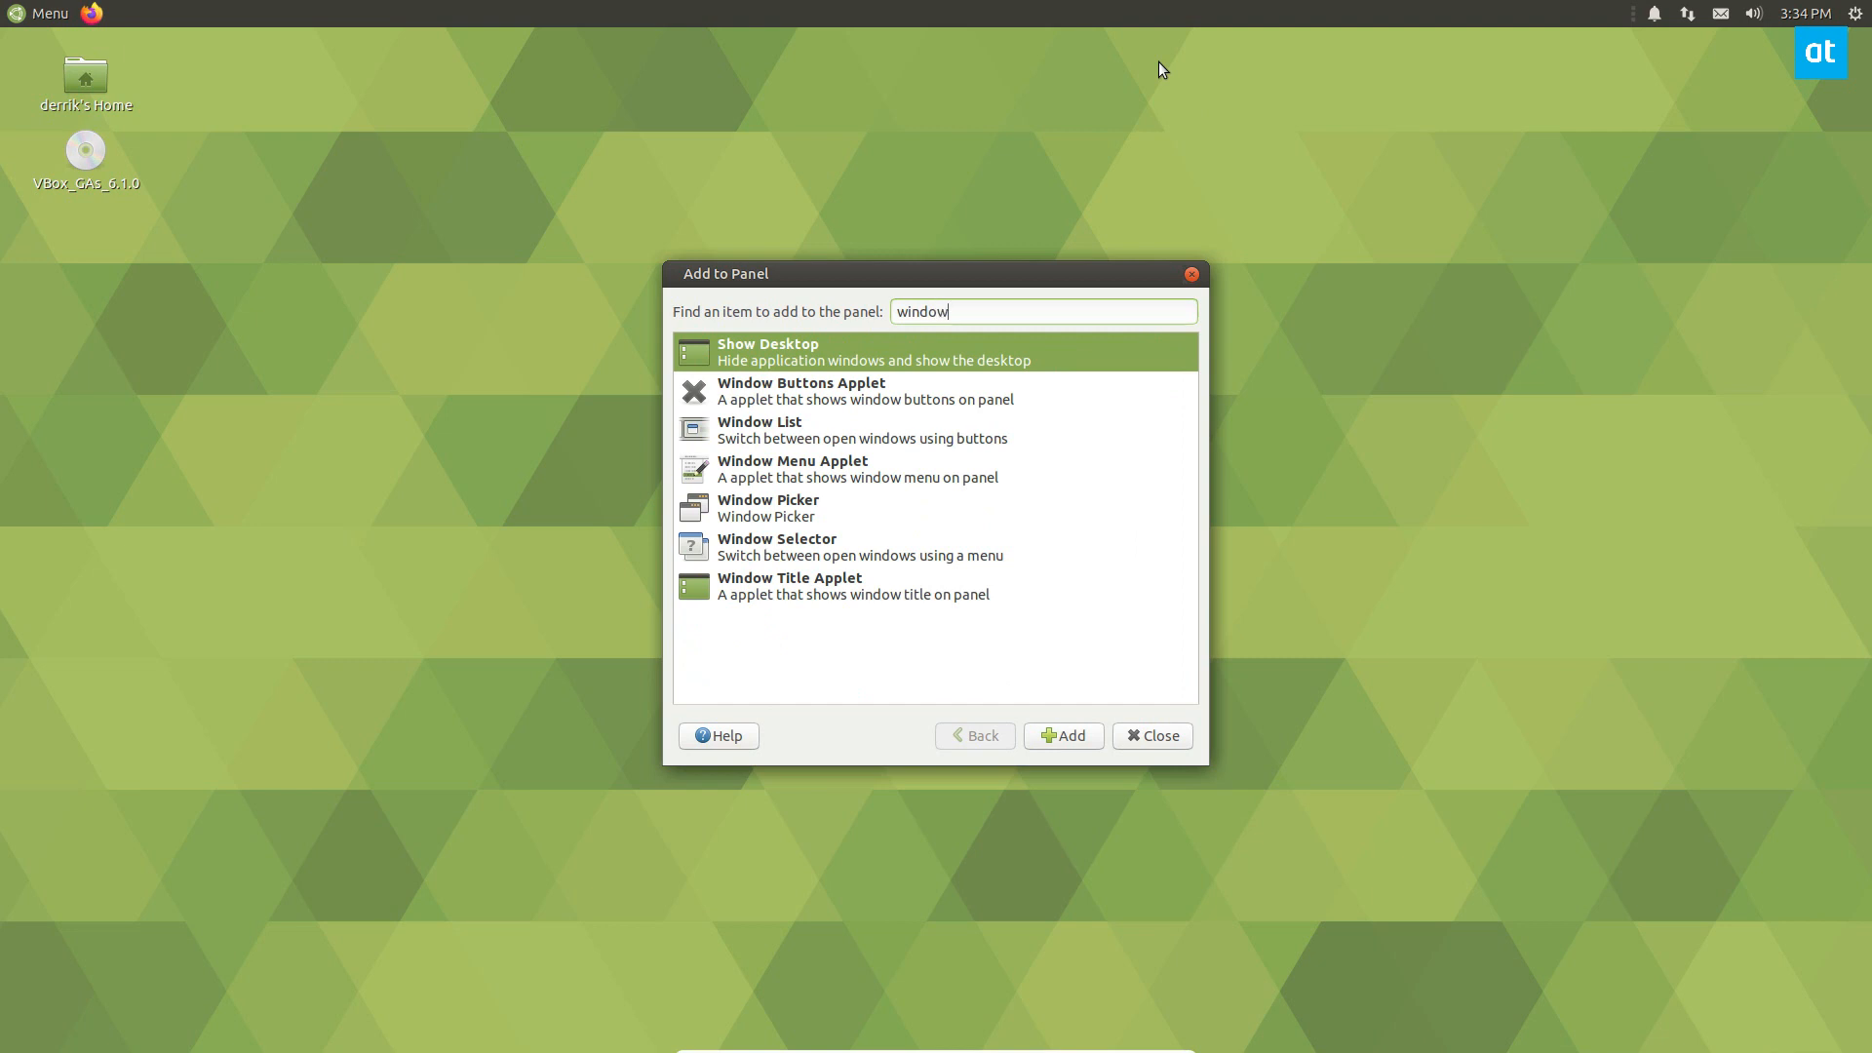
pyautogui.click(889, 425)
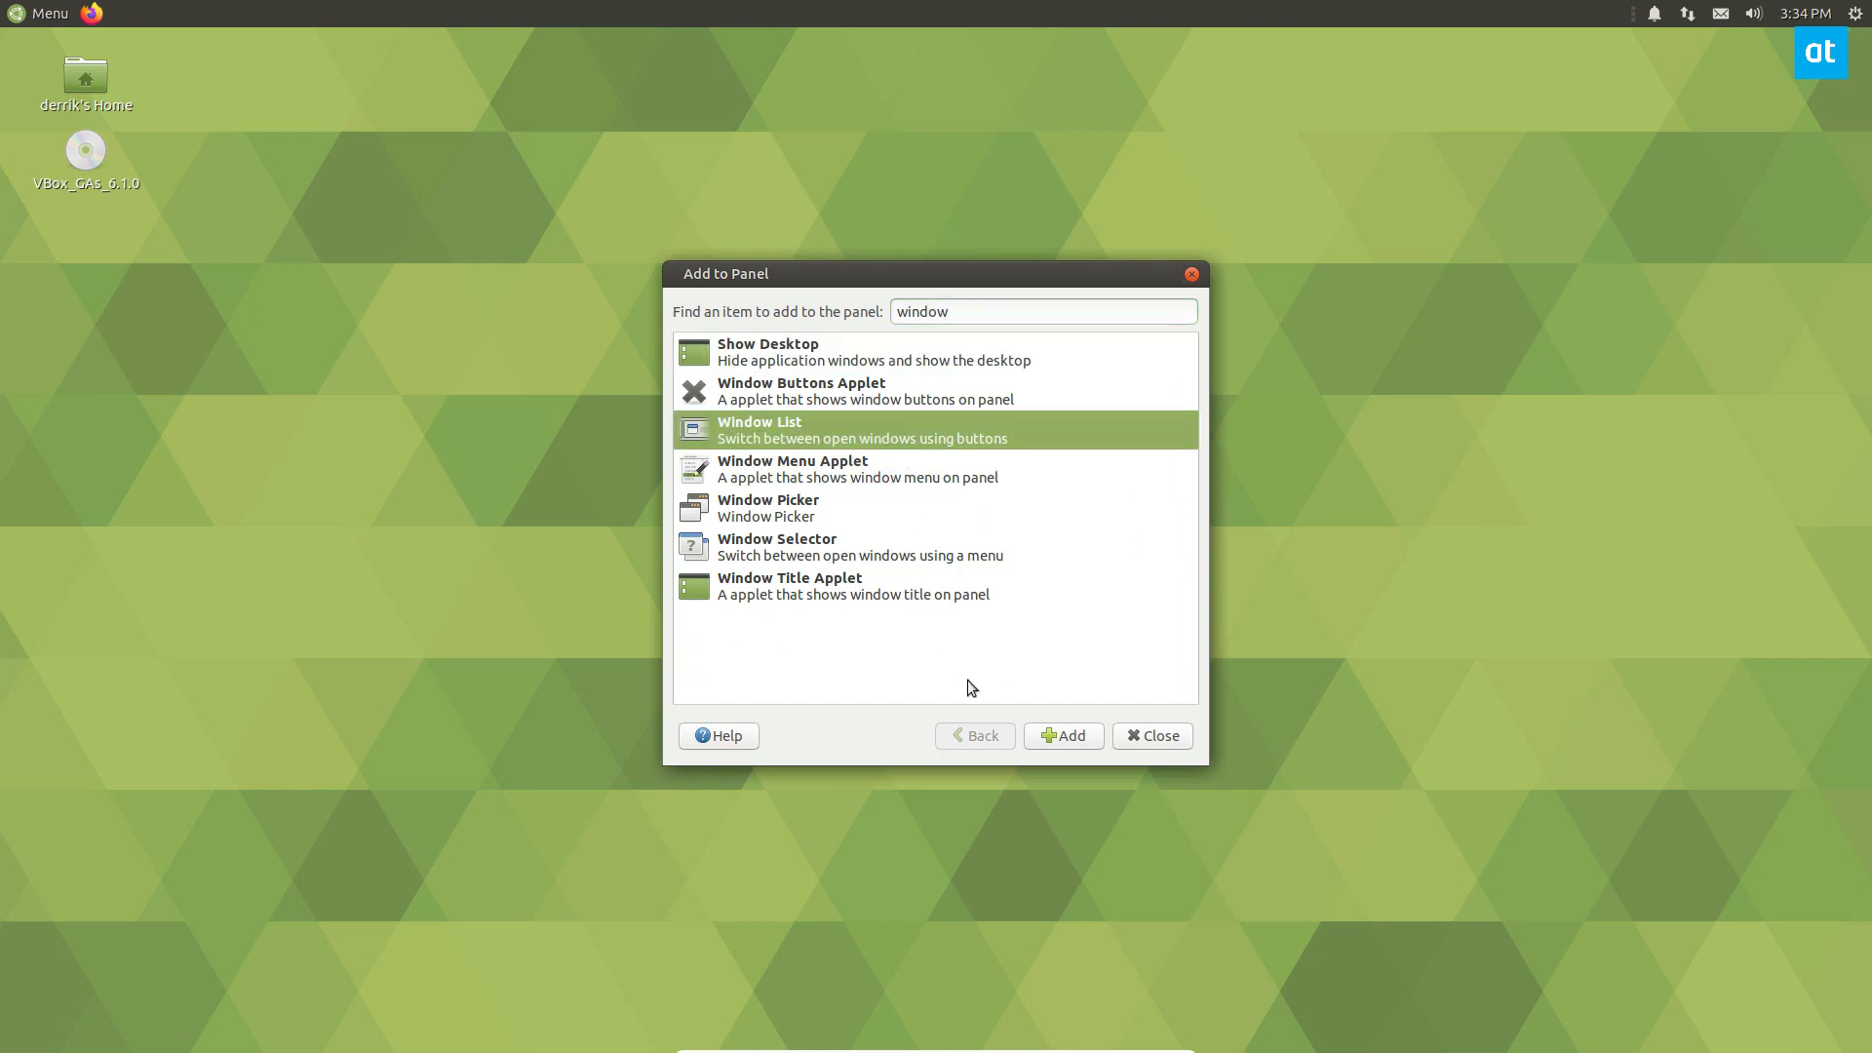
pyautogui.click(1078, 737)
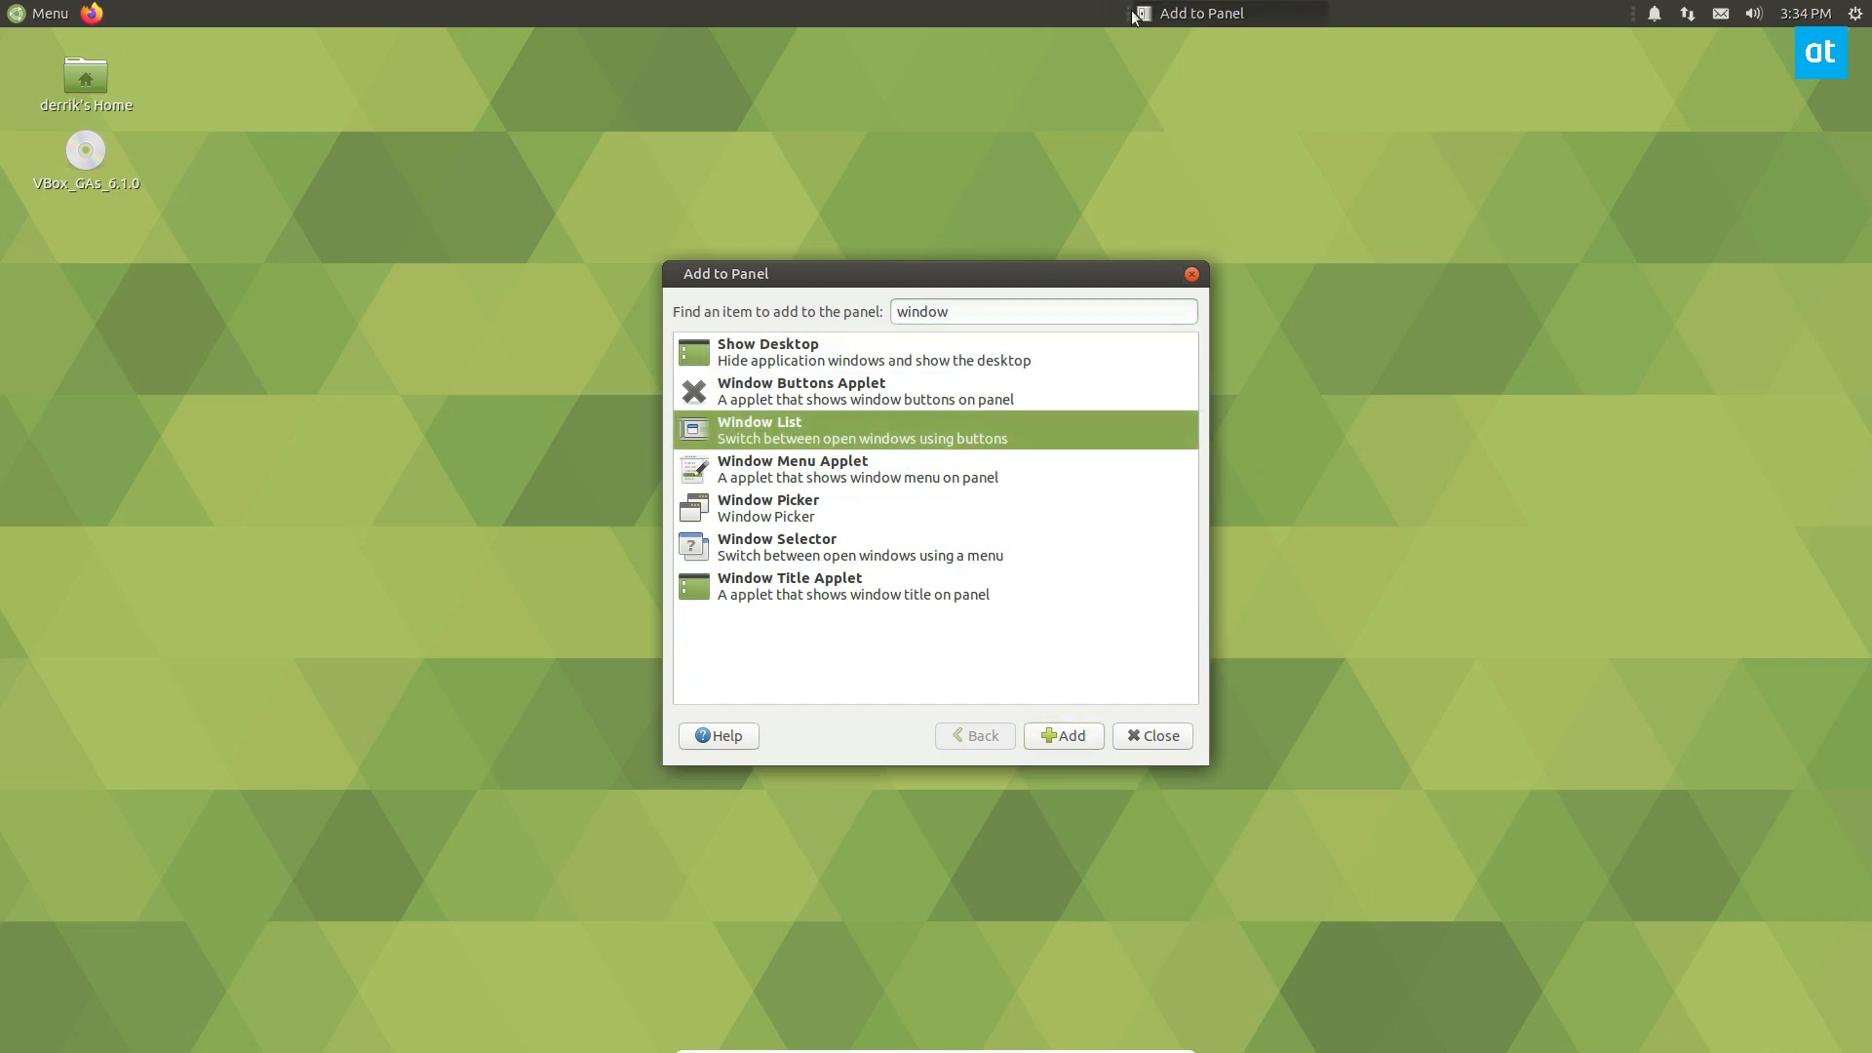
pyautogui.rightClick(1199, 14)
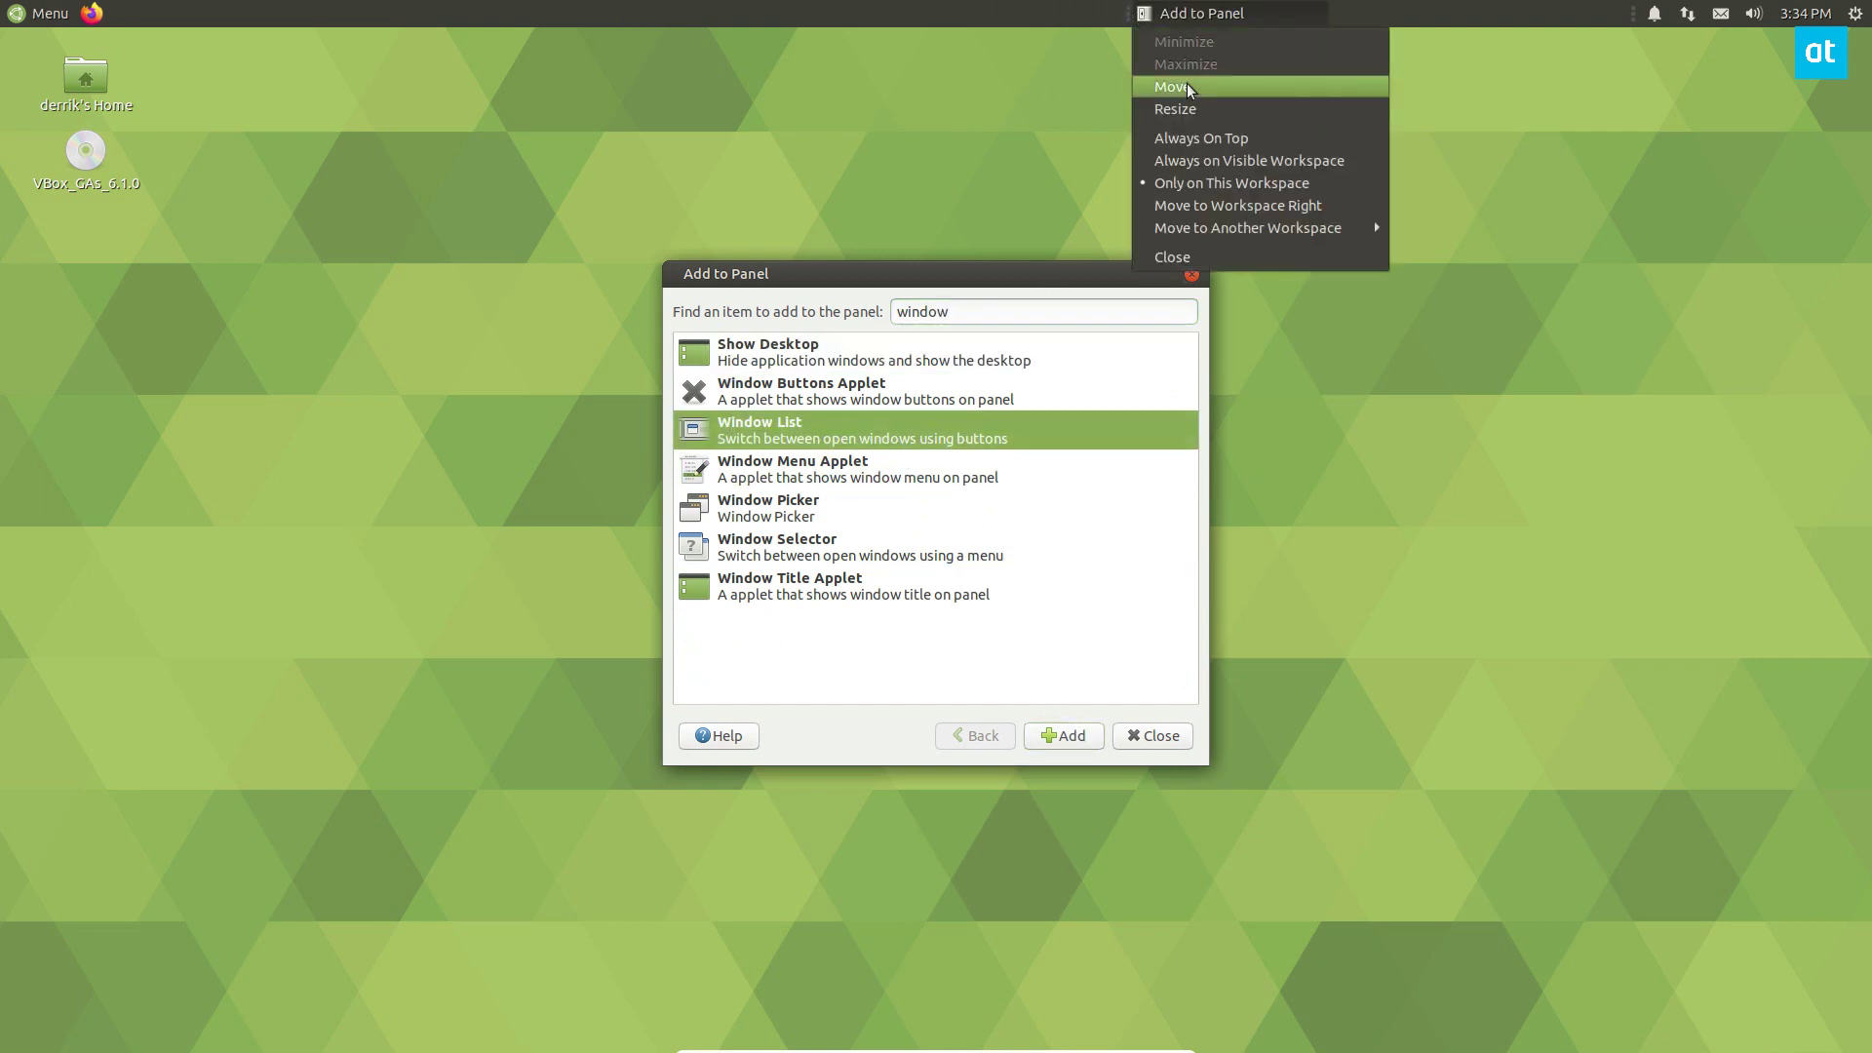
pyautogui.click(1156, 736)
# Move the Window List along the top panel to sit beside the Firefox launcher.
pyautogui.rightClick(1137, 13)
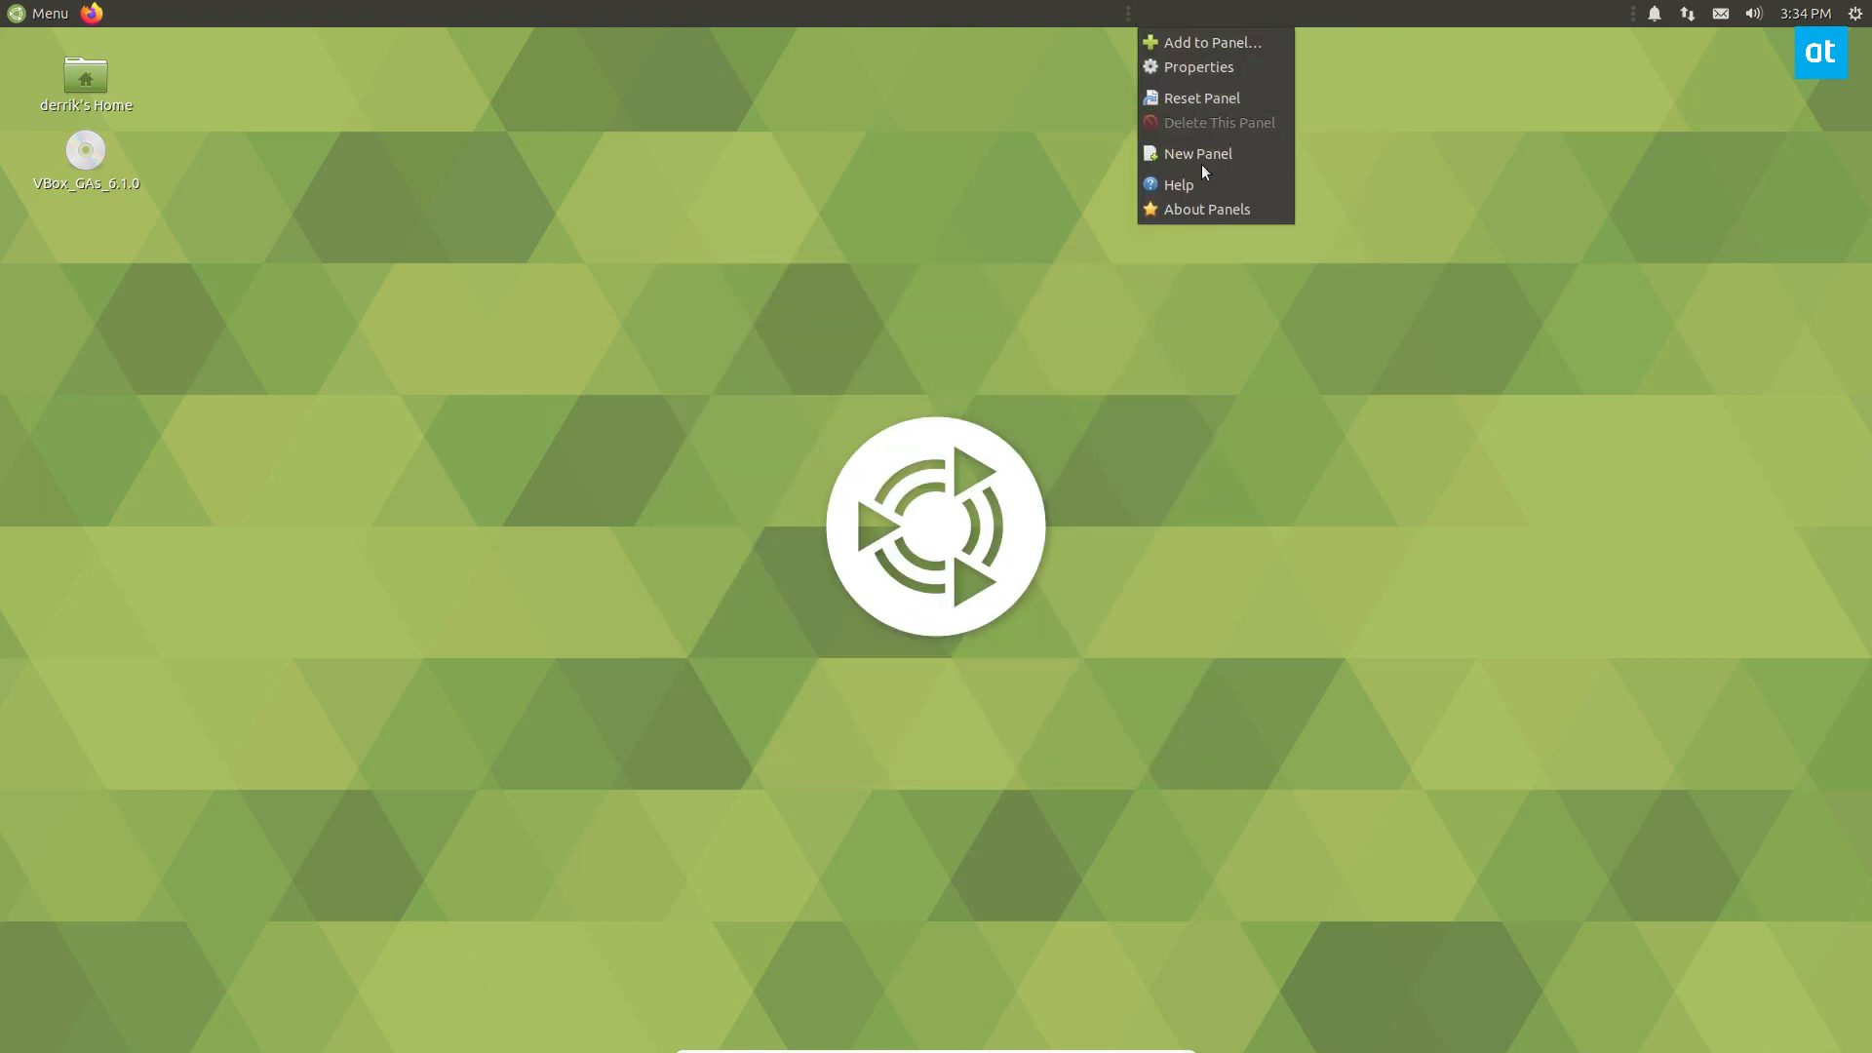
pyautogui.click(1131, 12)
pyautogui.rightClick(1130, 13)
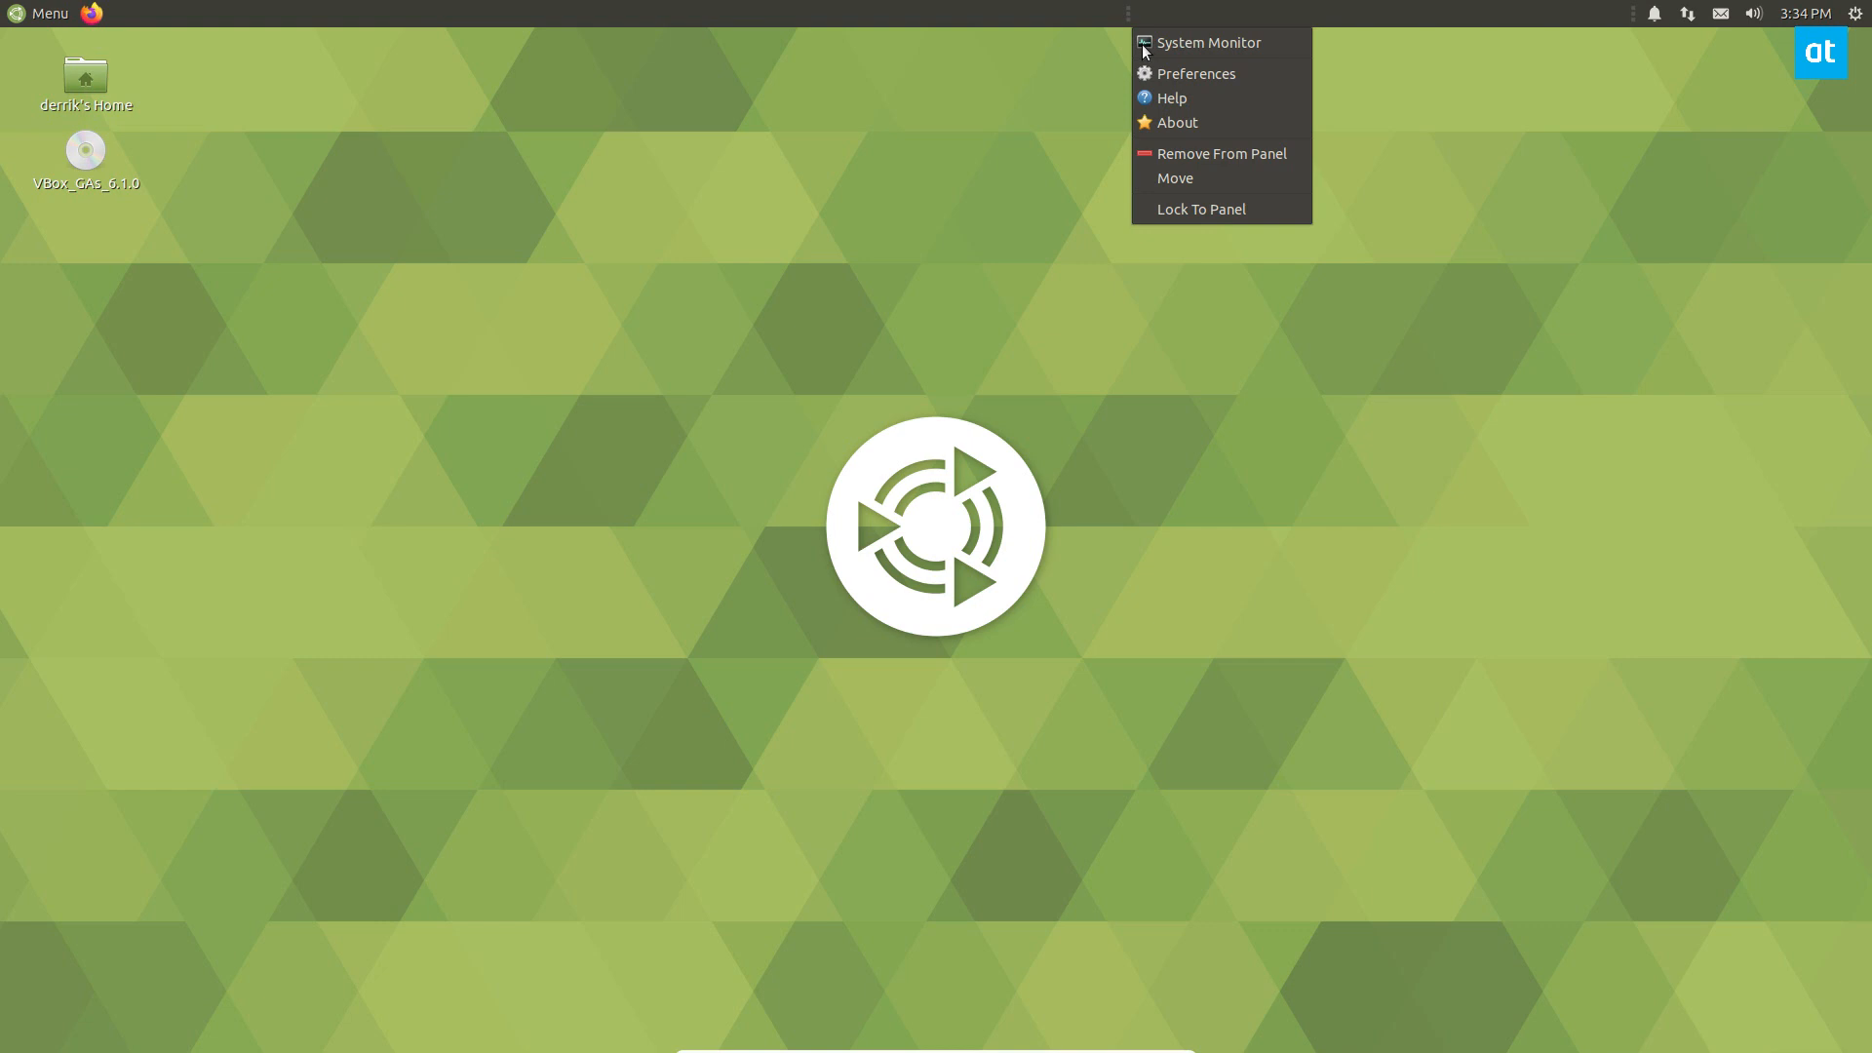
pyautogui.click(1176, 178)
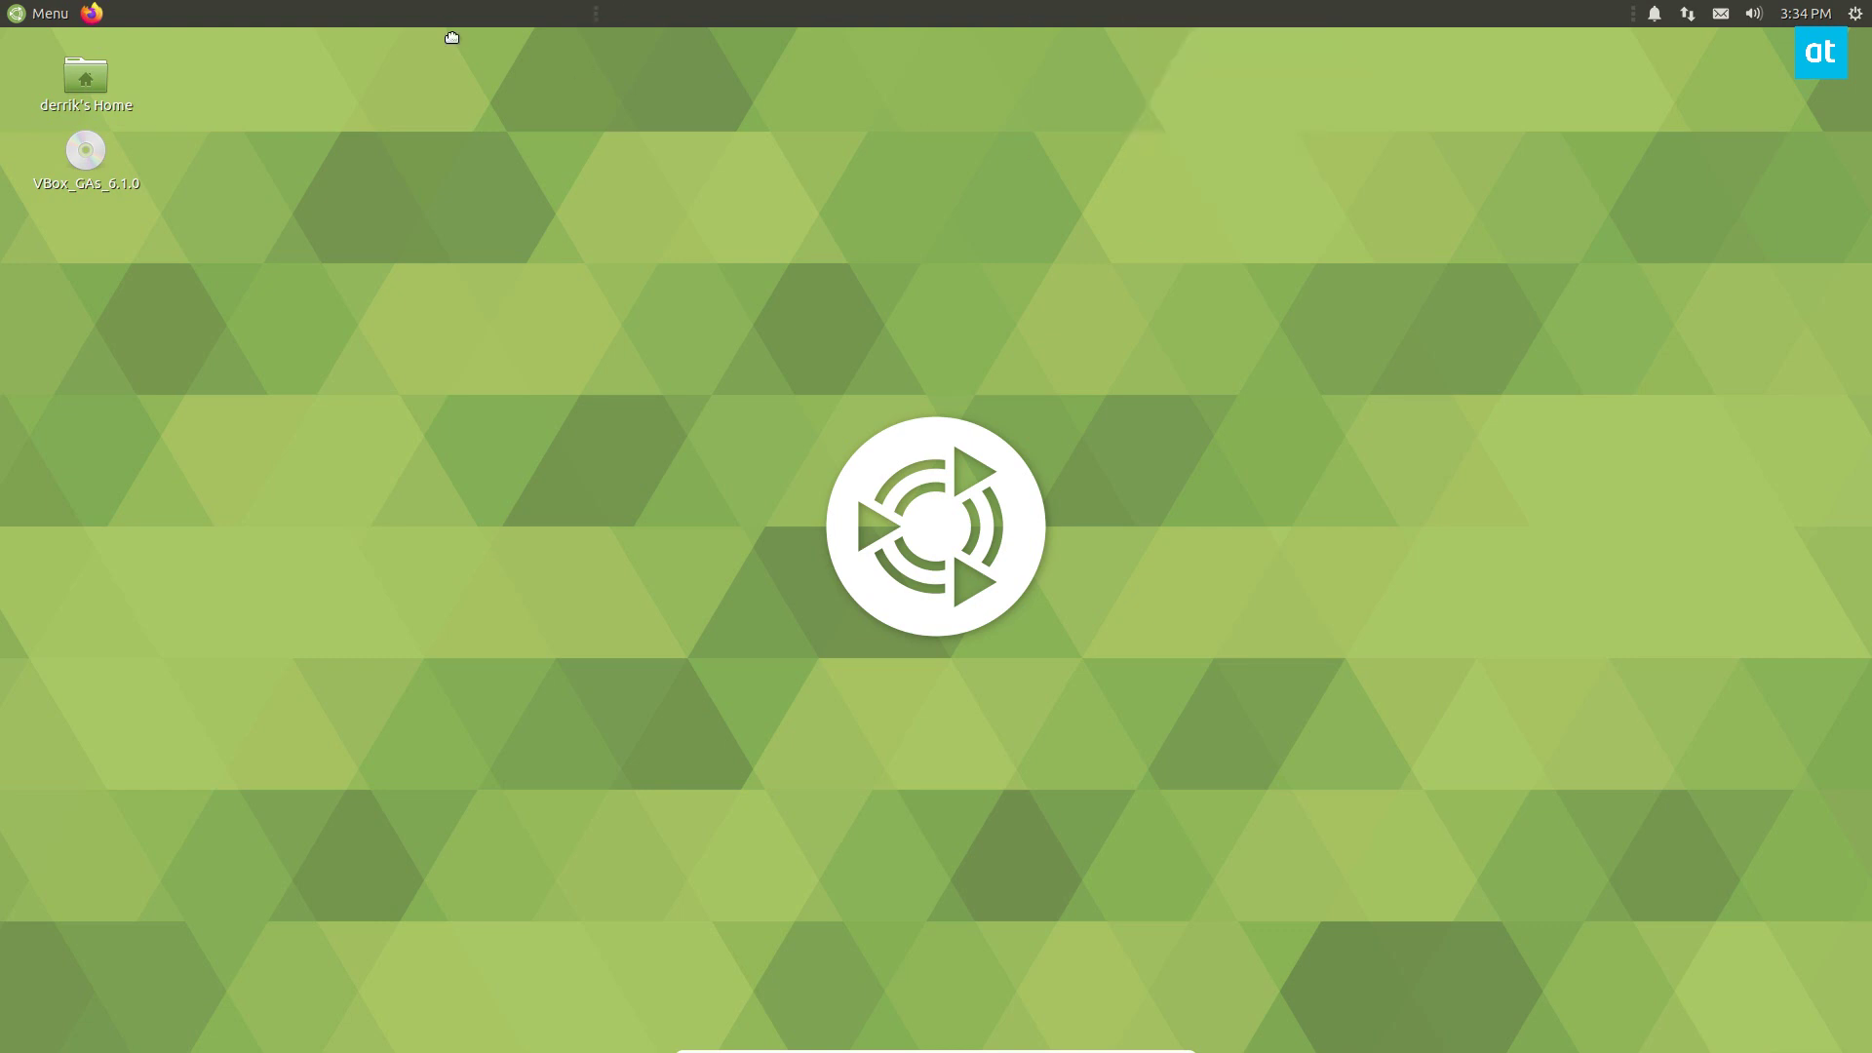
pyautogui.rightClick(100, 14)
pyautogui.click(230, 7)
# Move the top panel to the bottom of the screen and remove its Firefox launcher.
pyautogui.rightClick(229, 8)
pyautogui.click(790, 180)
pyautogui.click(980, 470)
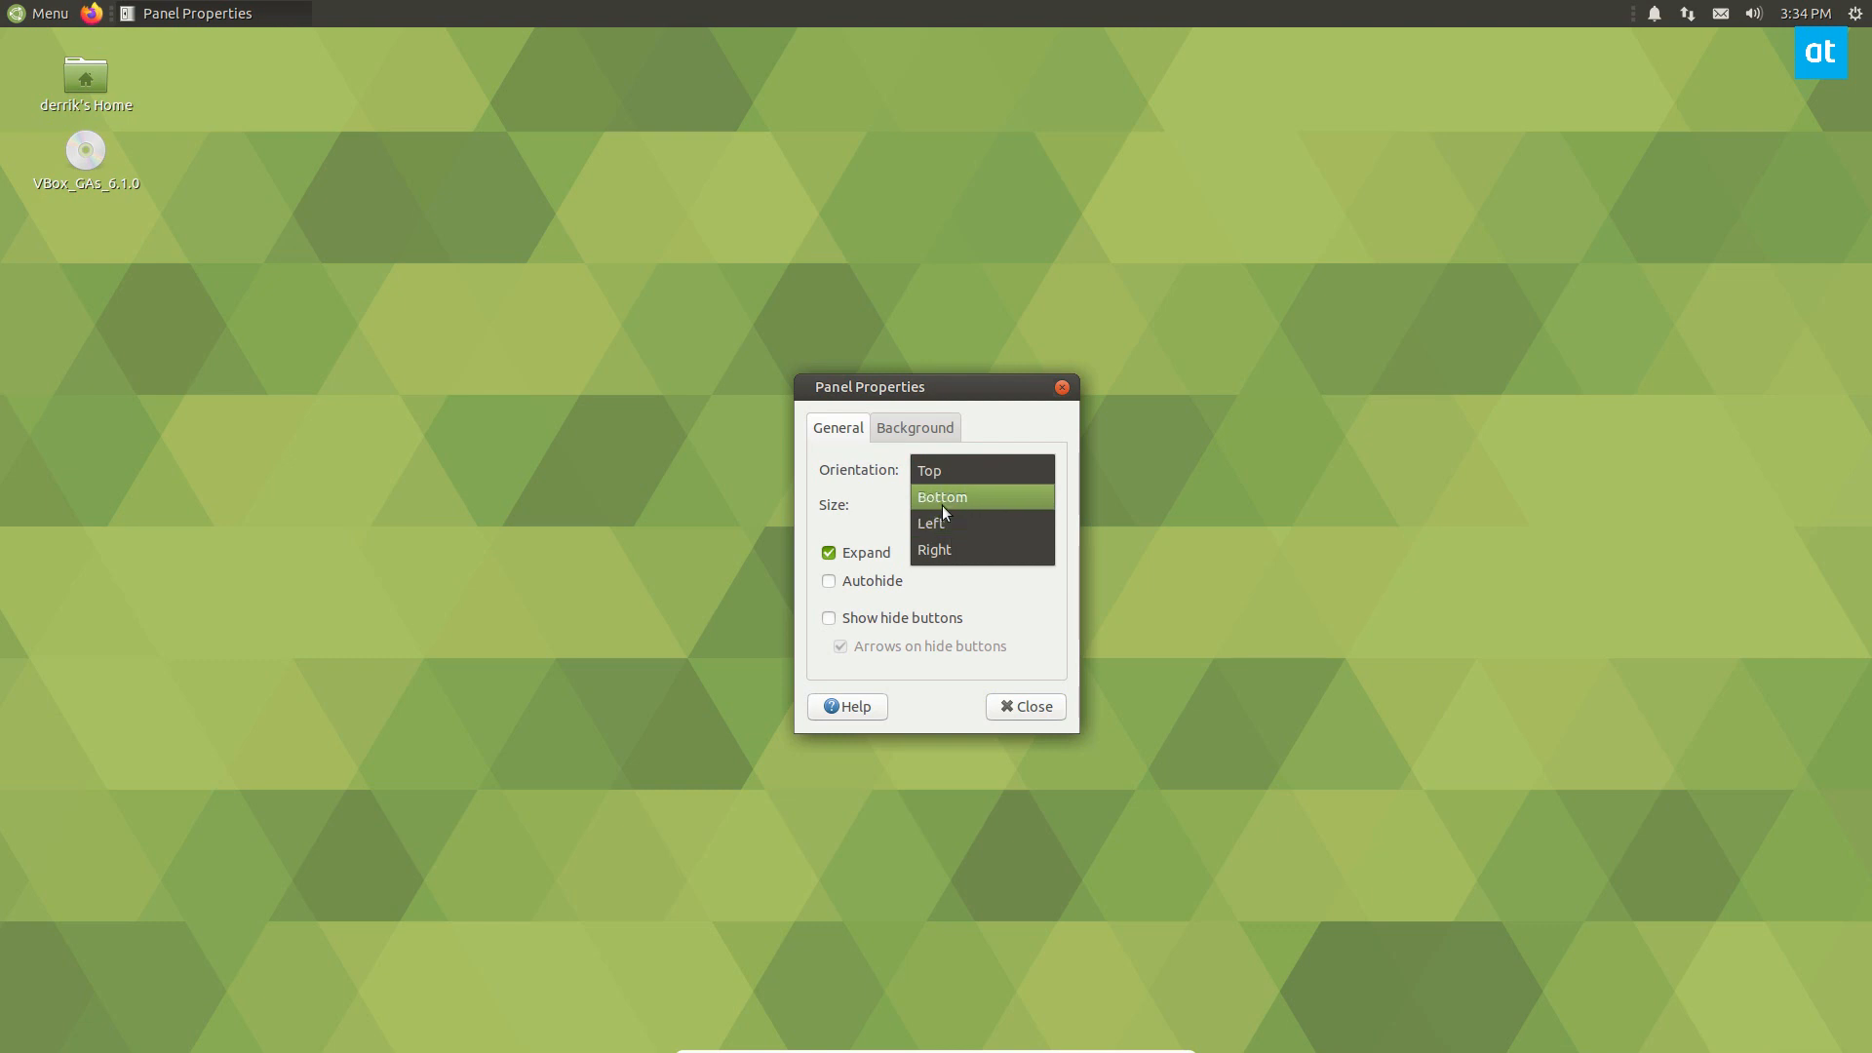
pyautogui.click(942, 505)
pyautogui.click(1024, 706)
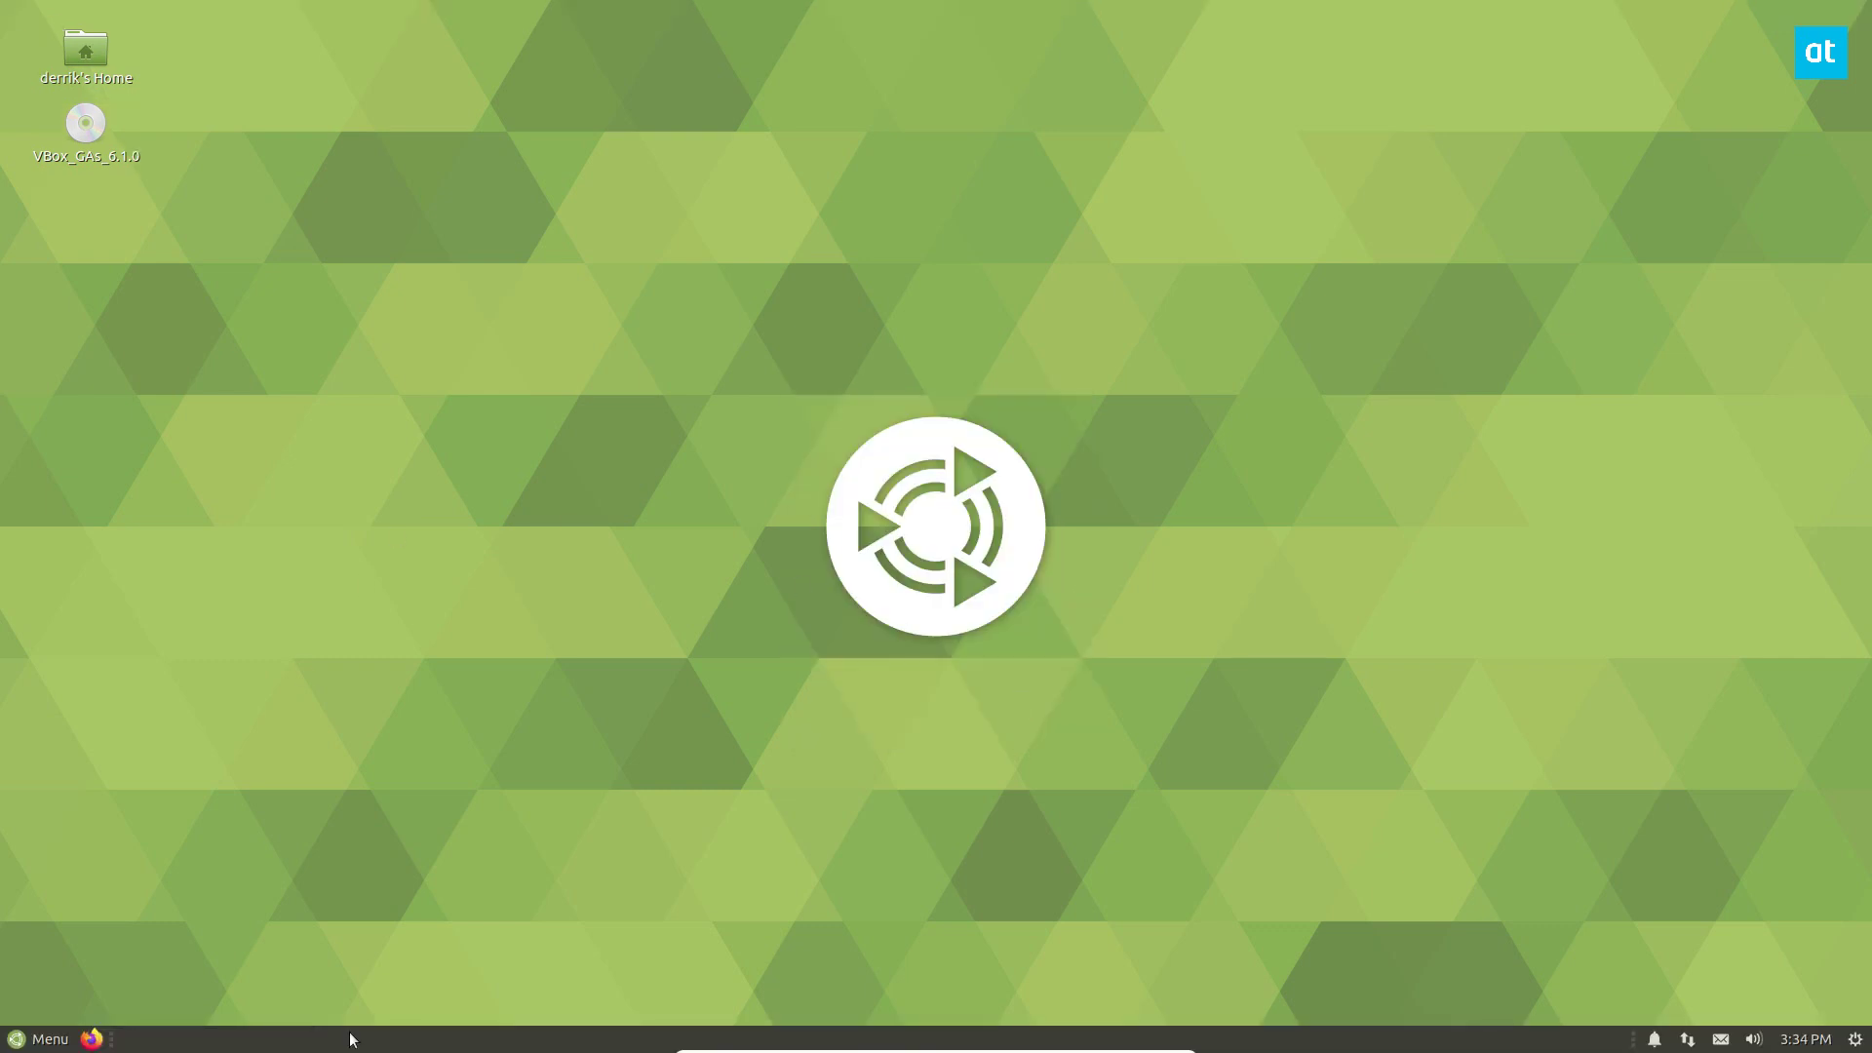
pyautogui.rightClick(93, 1039)
pyautogui.click(143, 948)
# Launch mate-tweak from the Alt+F2 run prompt and move its window higher.
pyautogui.hotkey('alt', 'F2')
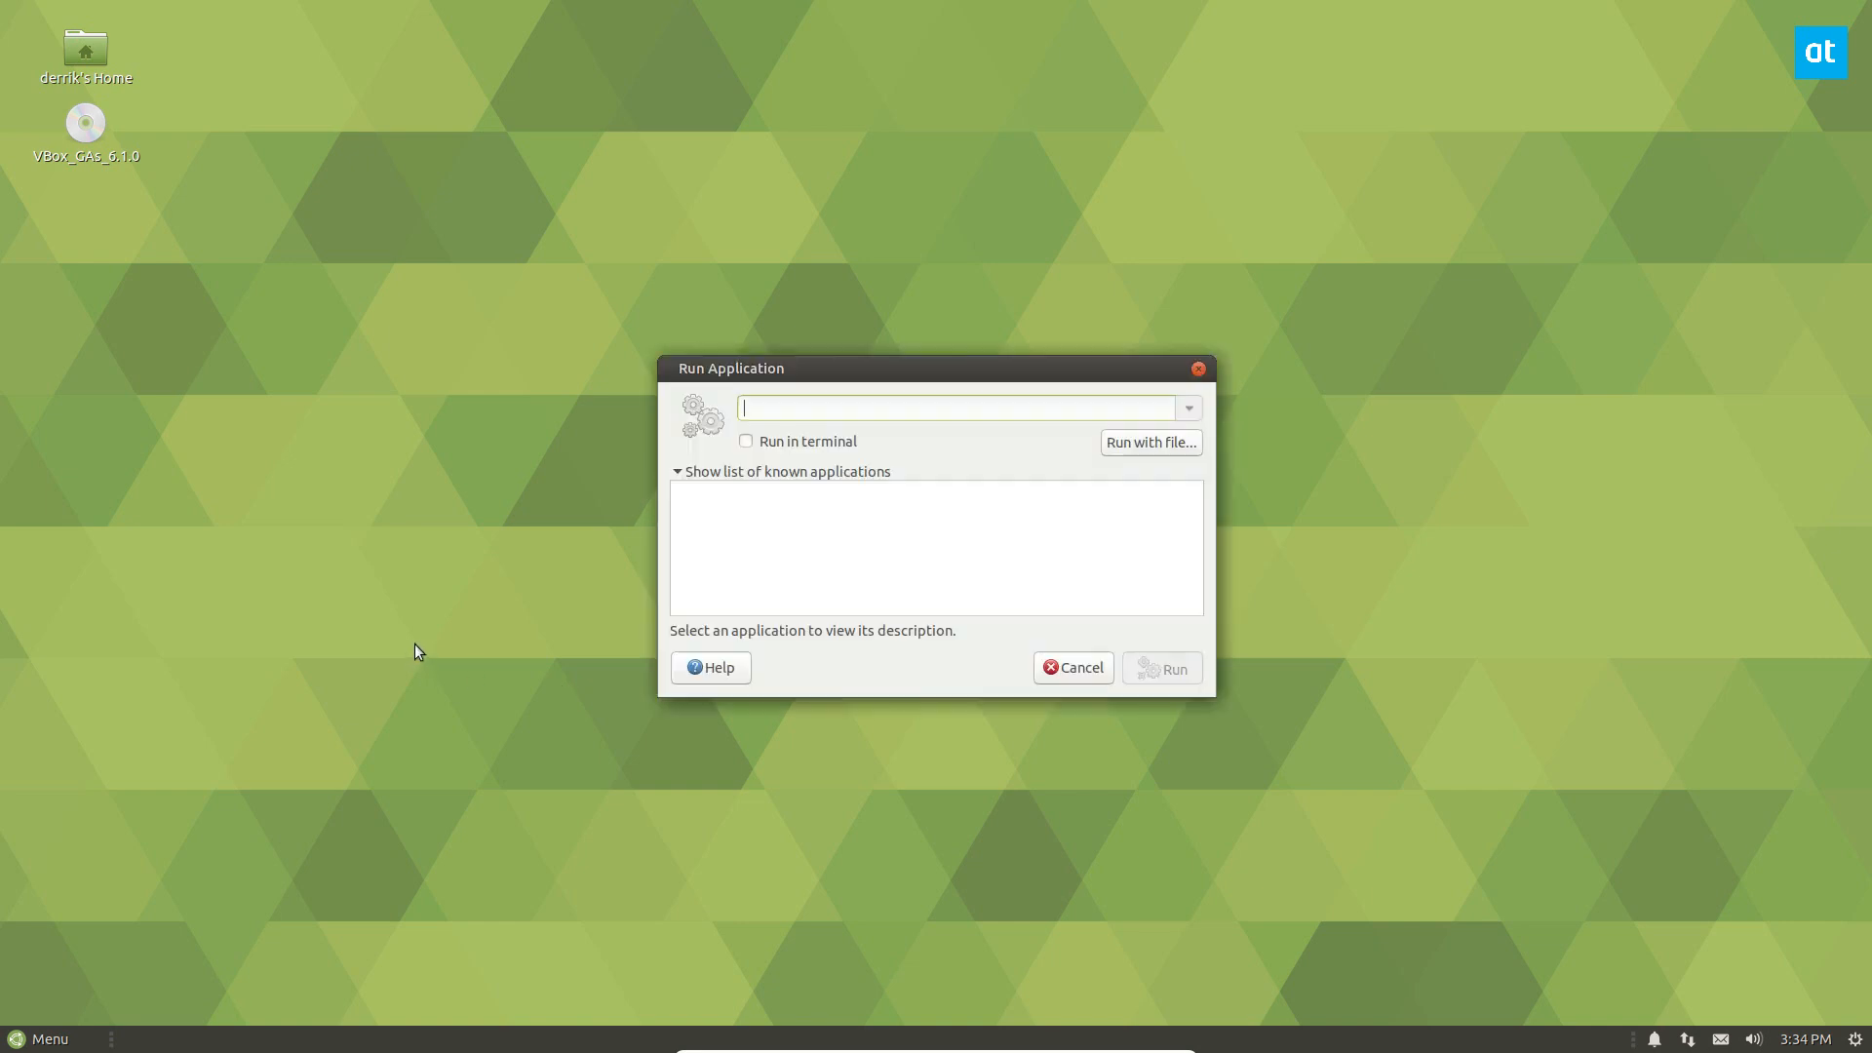
pyautogui.write('mate-tweak')
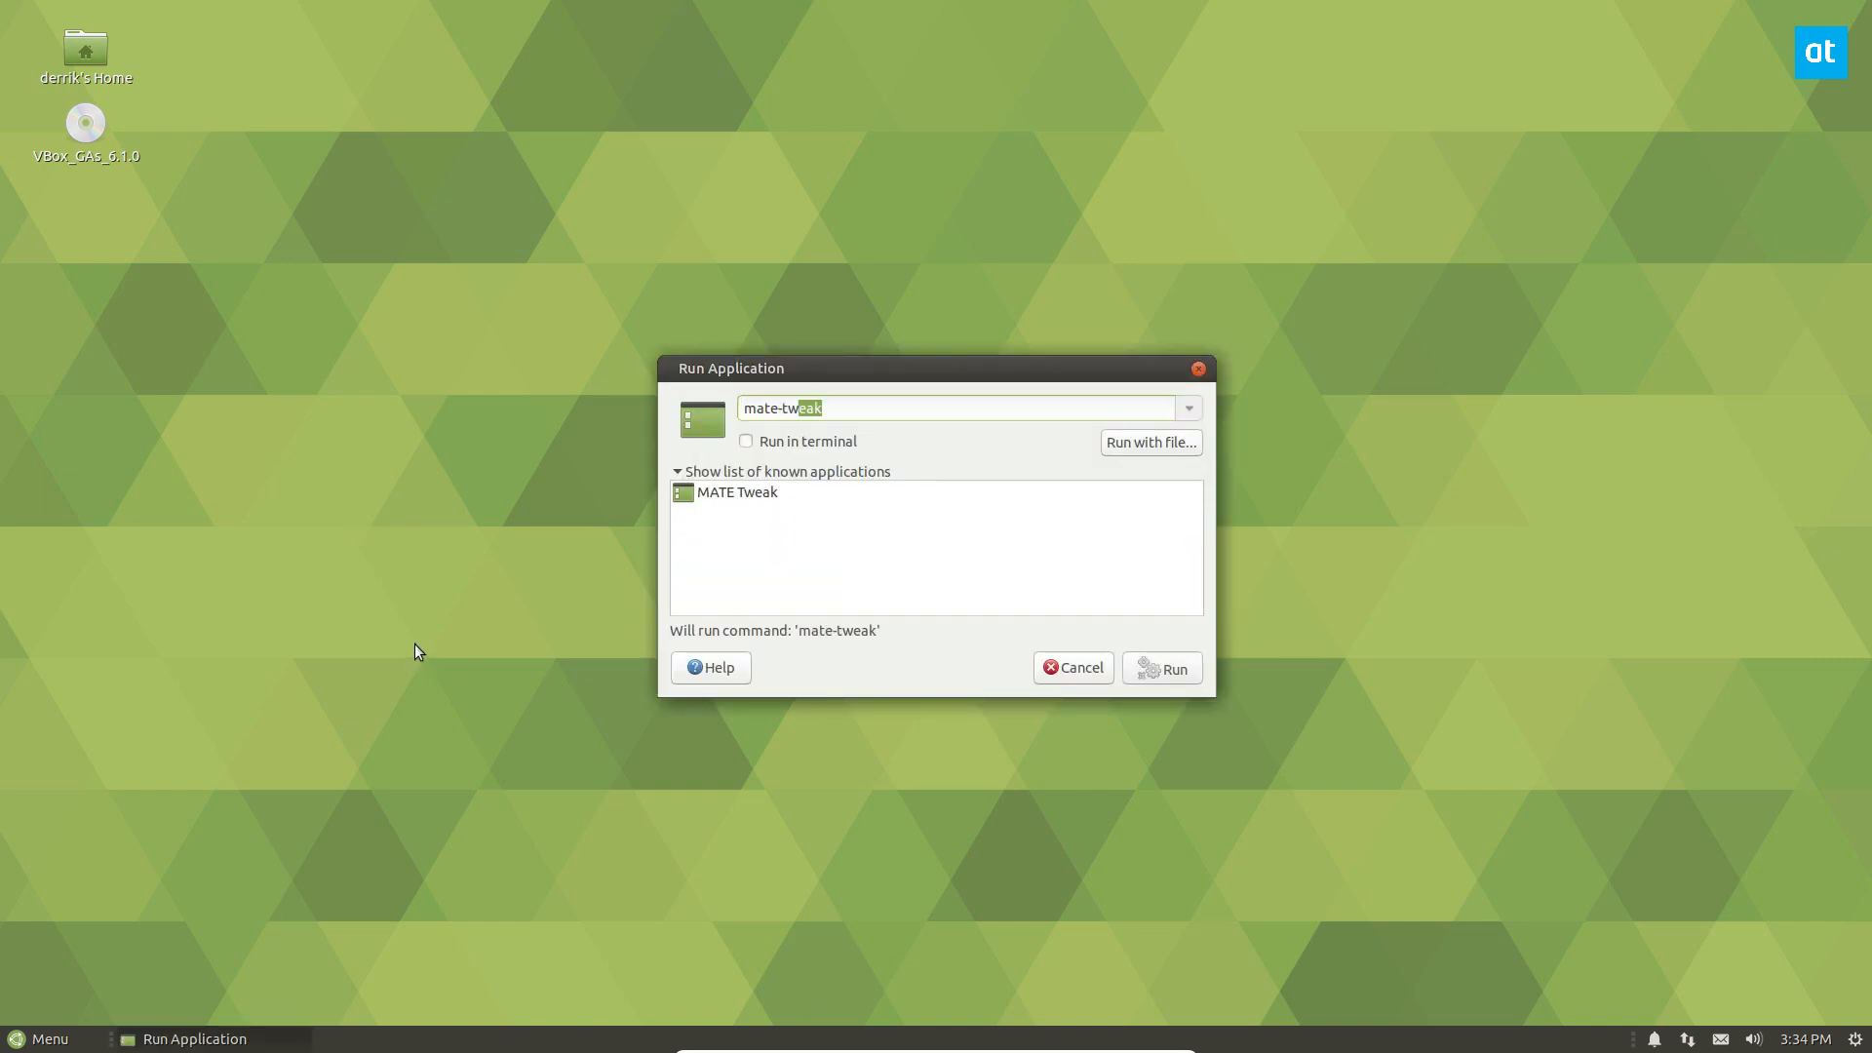
pyautogui.press('Return')
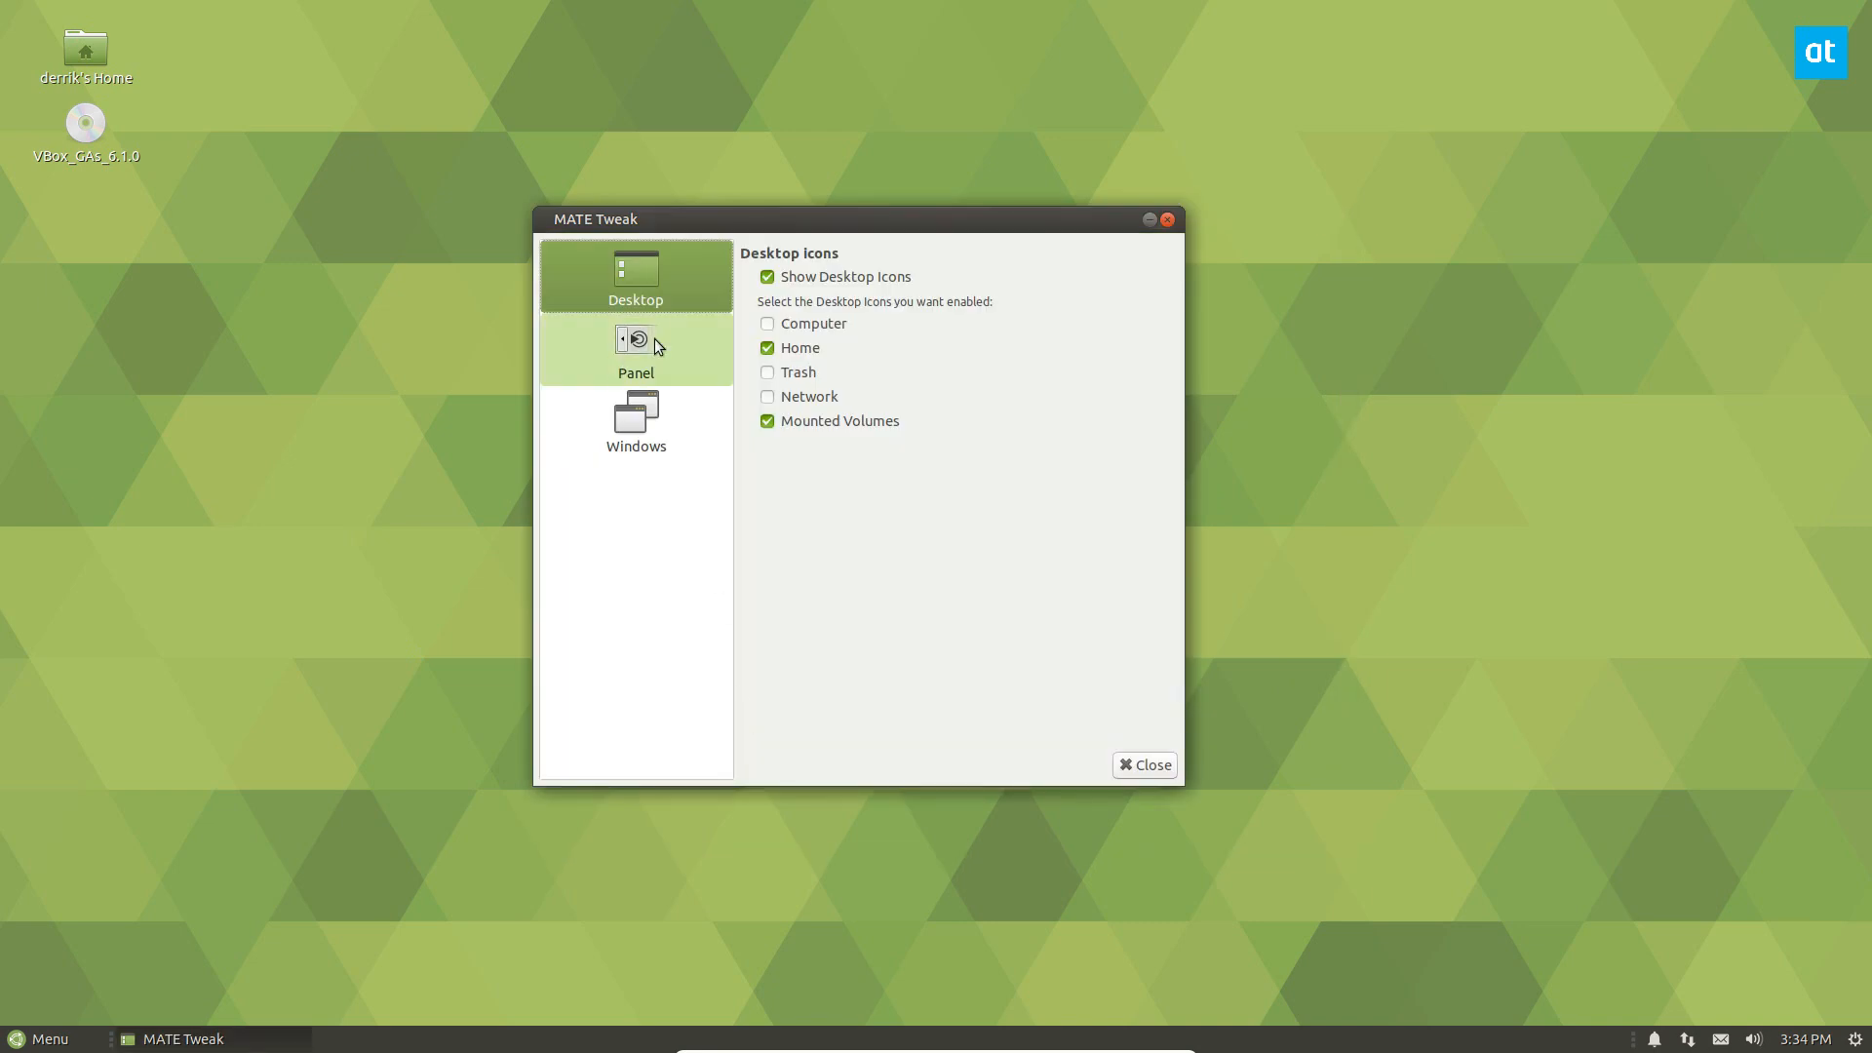
pyautogui.moveTo(836, 219); pyautogui.dragTo(867, 141)
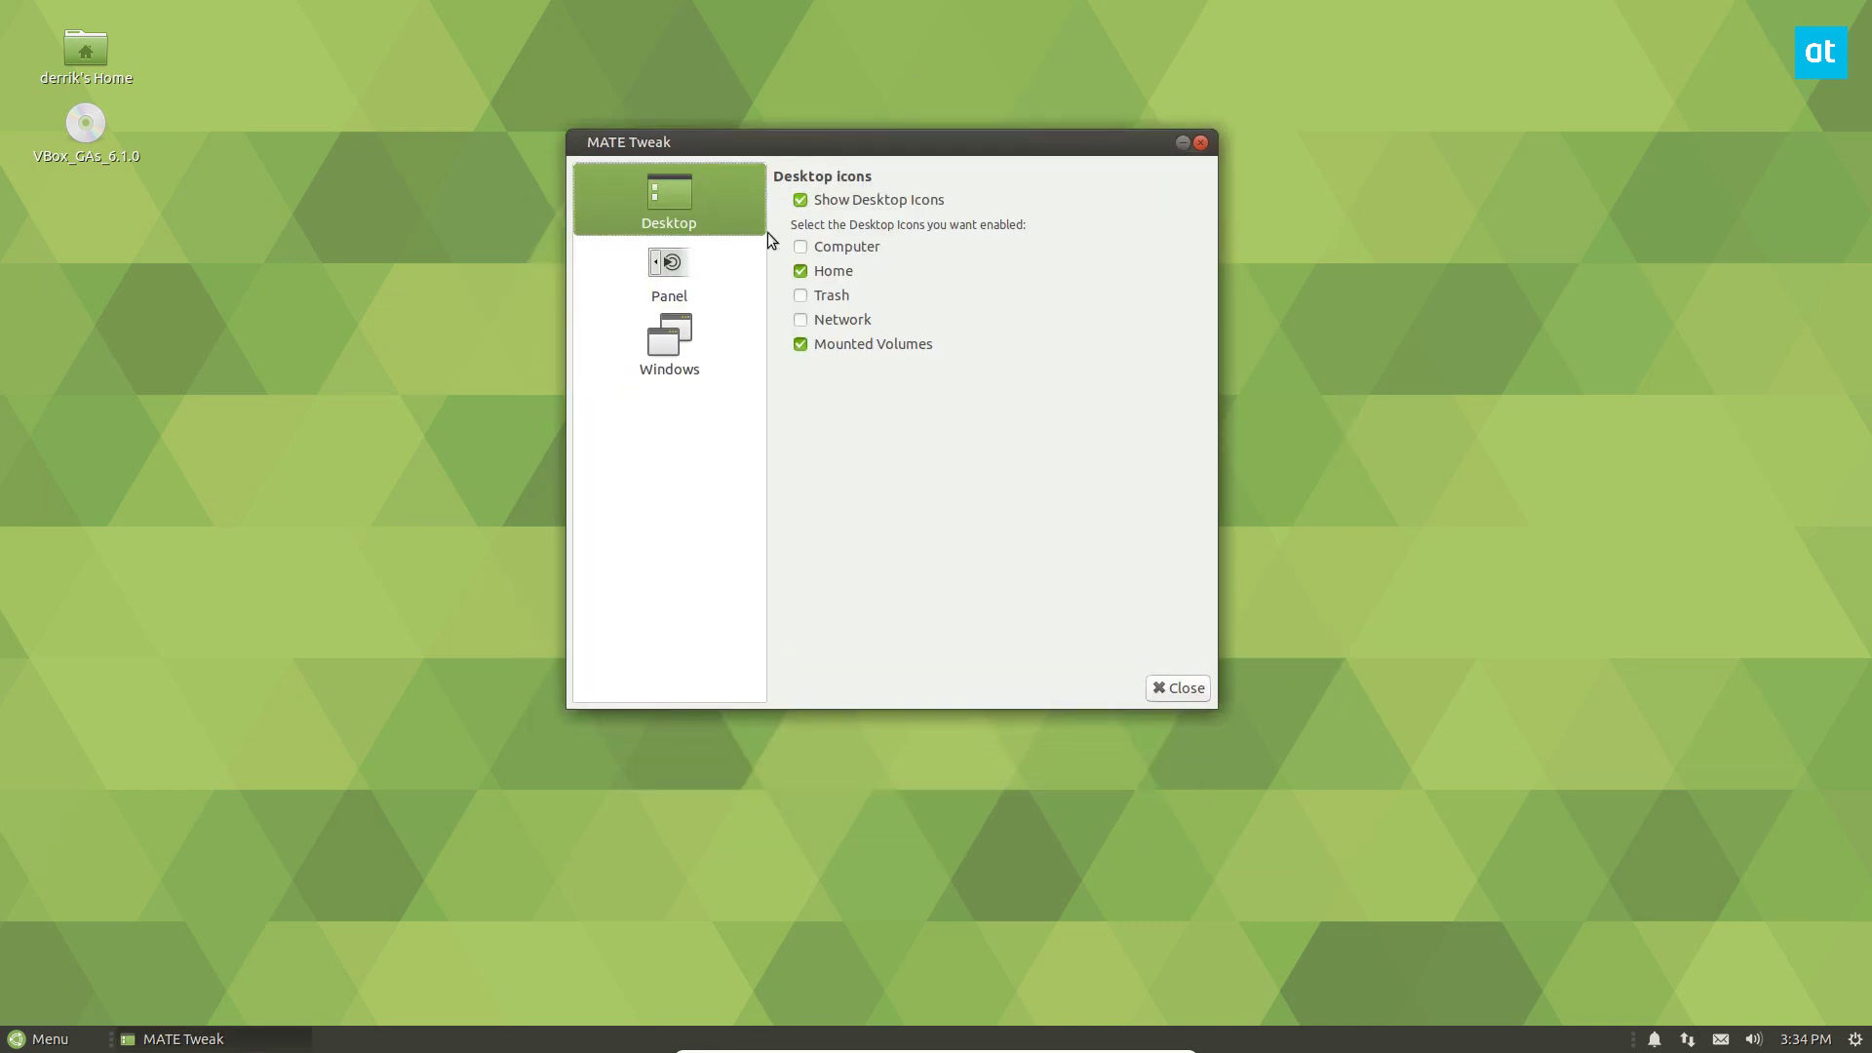
# Save the current panel setup as a custom layout named "derrik's choice".
pyautogui.click(705, 251)
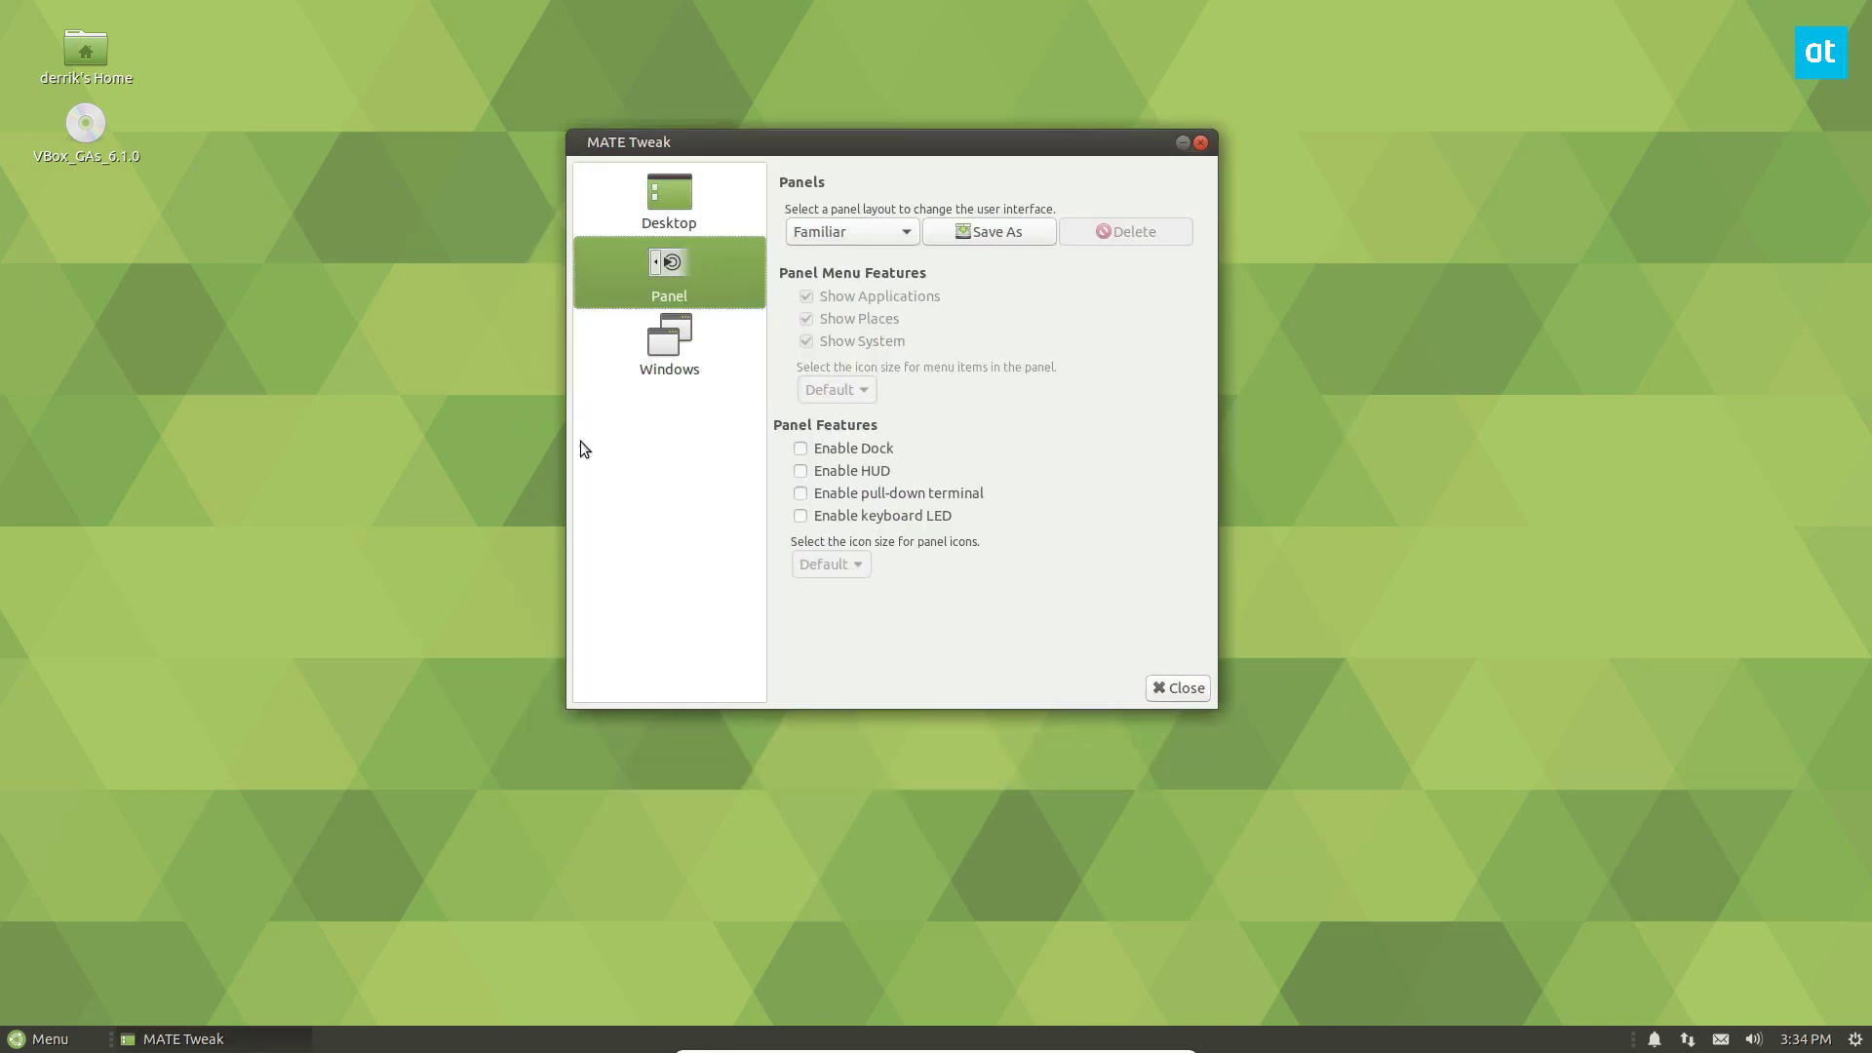
pyautogui.click(976, 236)
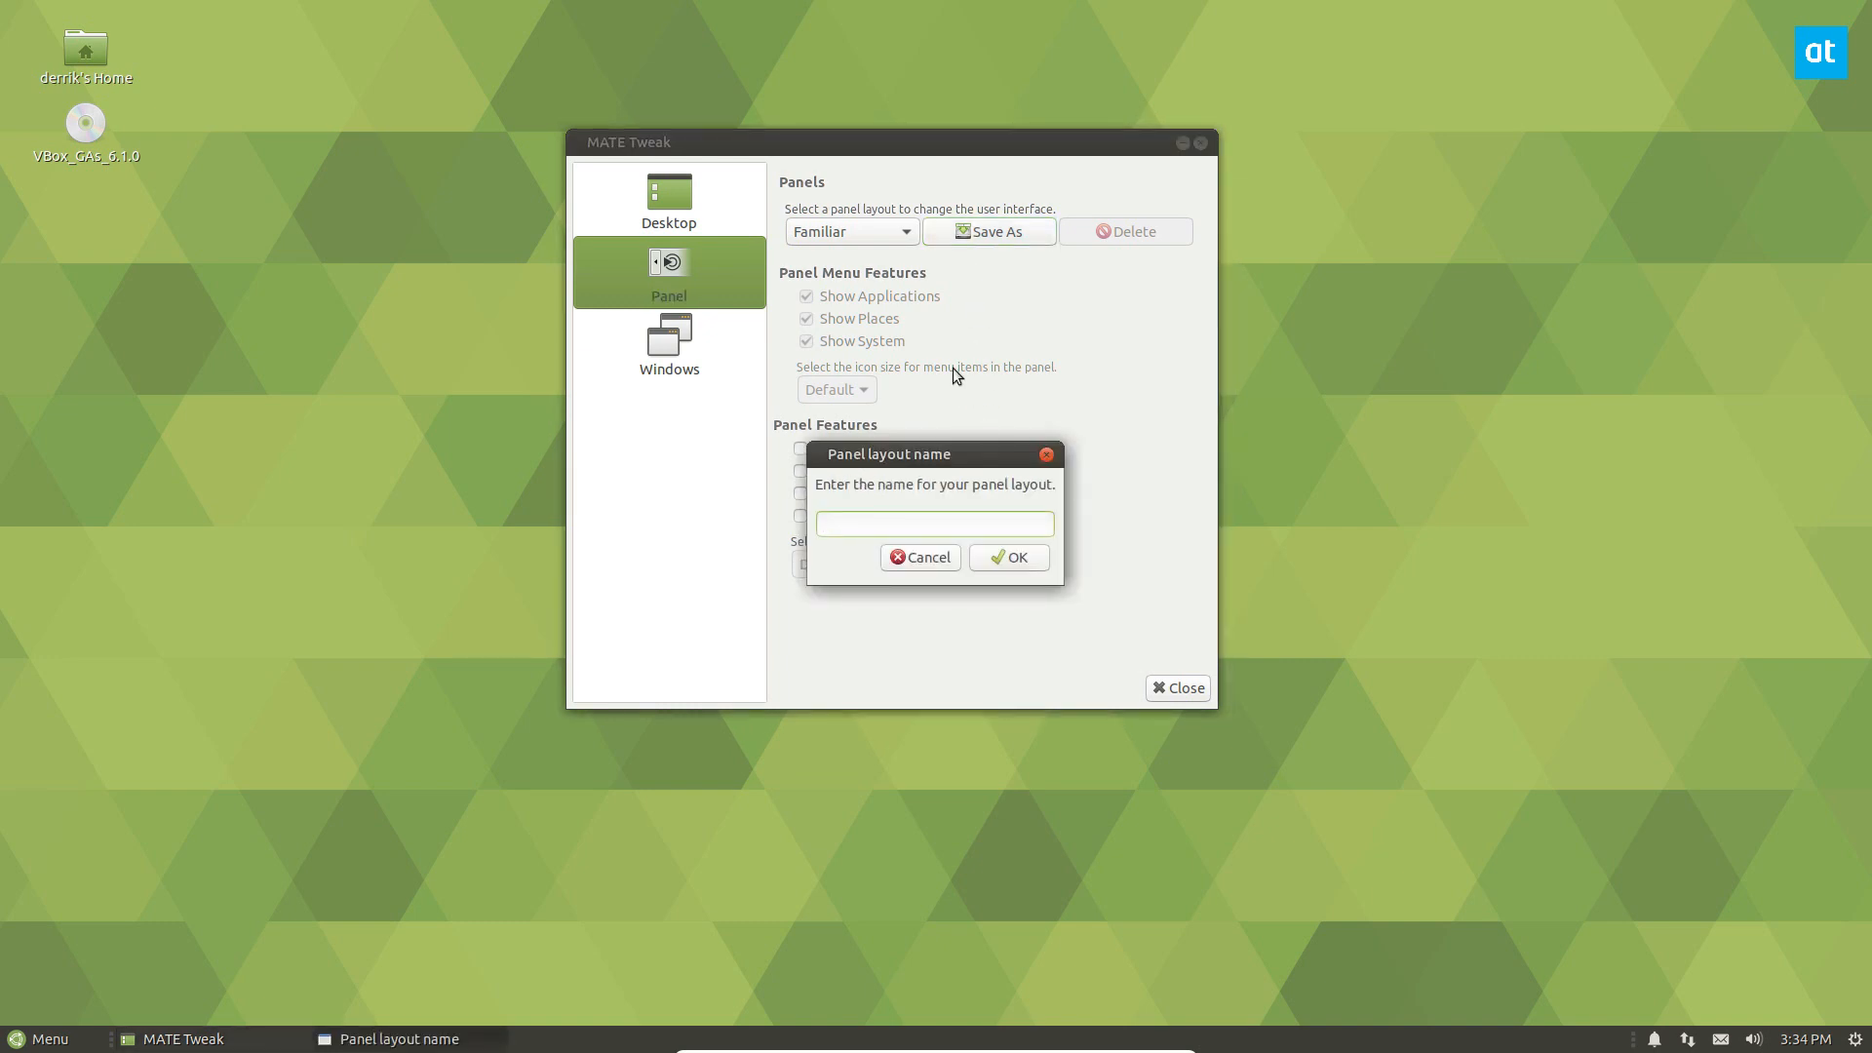
pyautogui.write("derrik's ")
pyautogui.write('choice')
pyautogui.click(1010, 559)
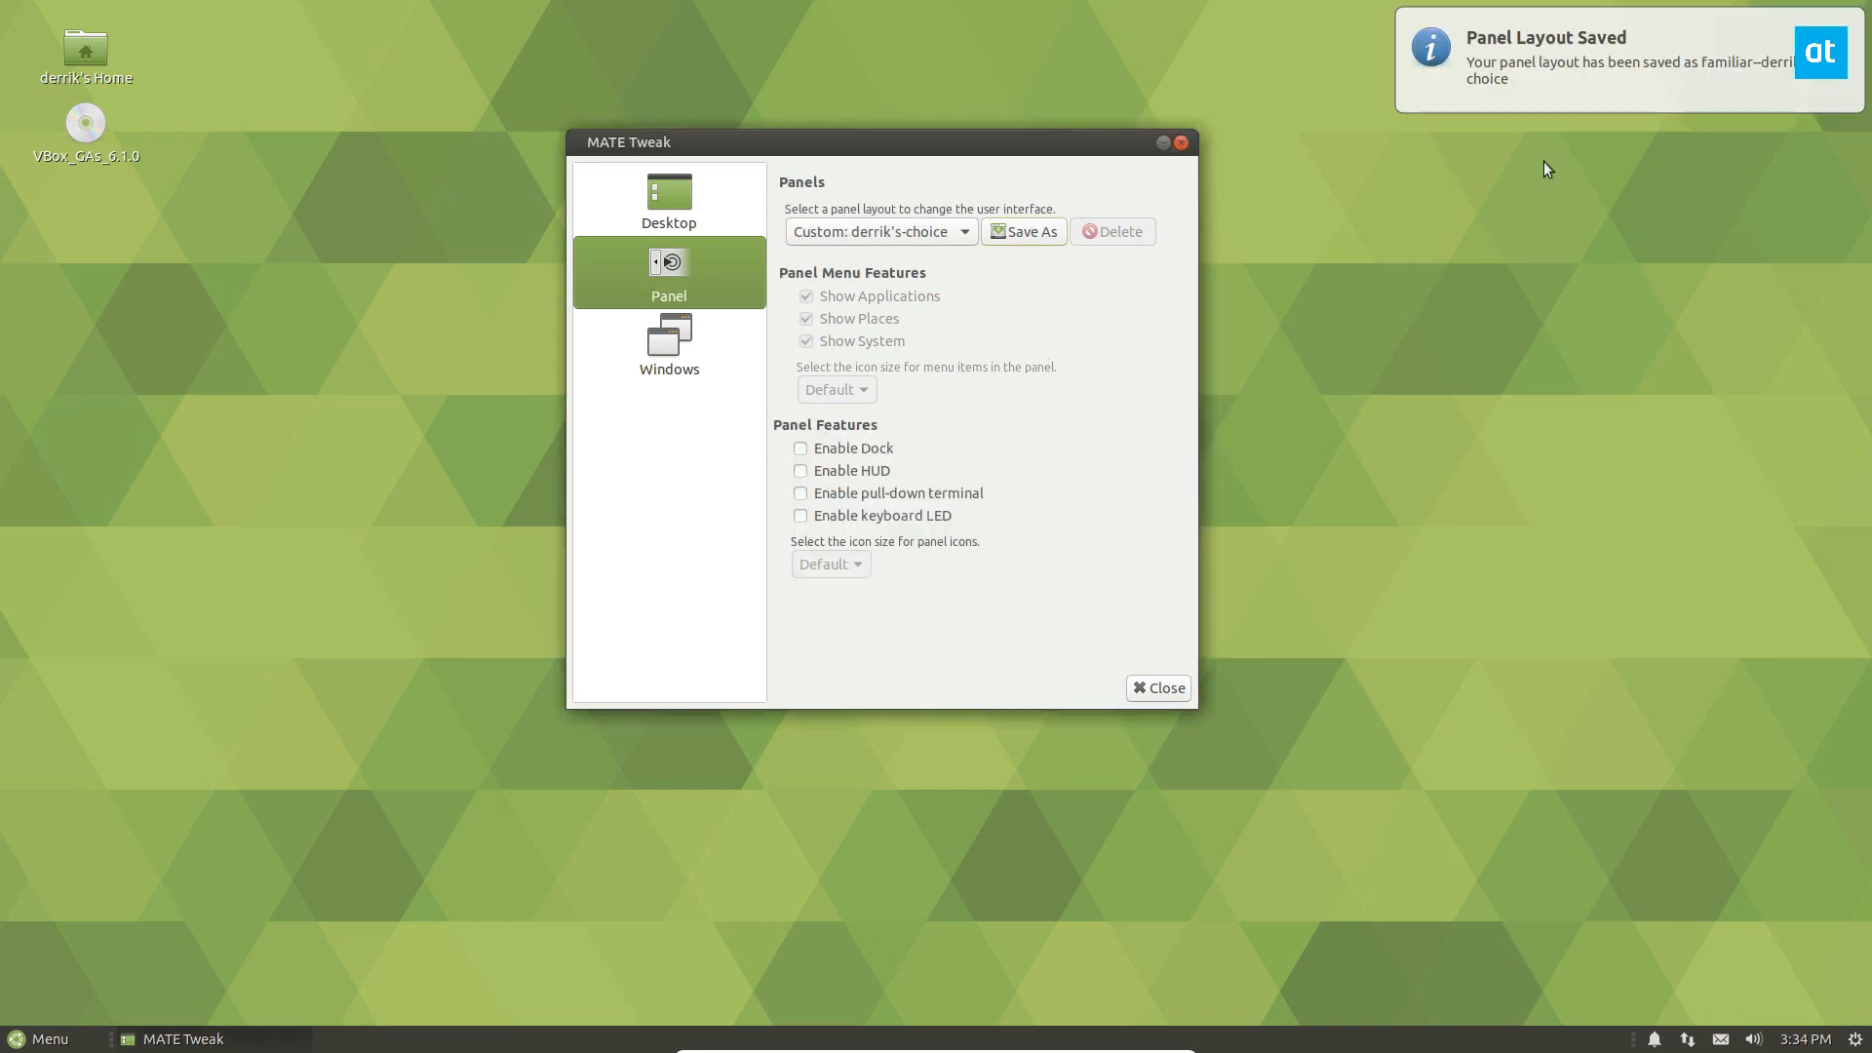
# Apply the Pantheon panel layout, confirm, and check the new applications menu.
pyautogui.click(965, 230)
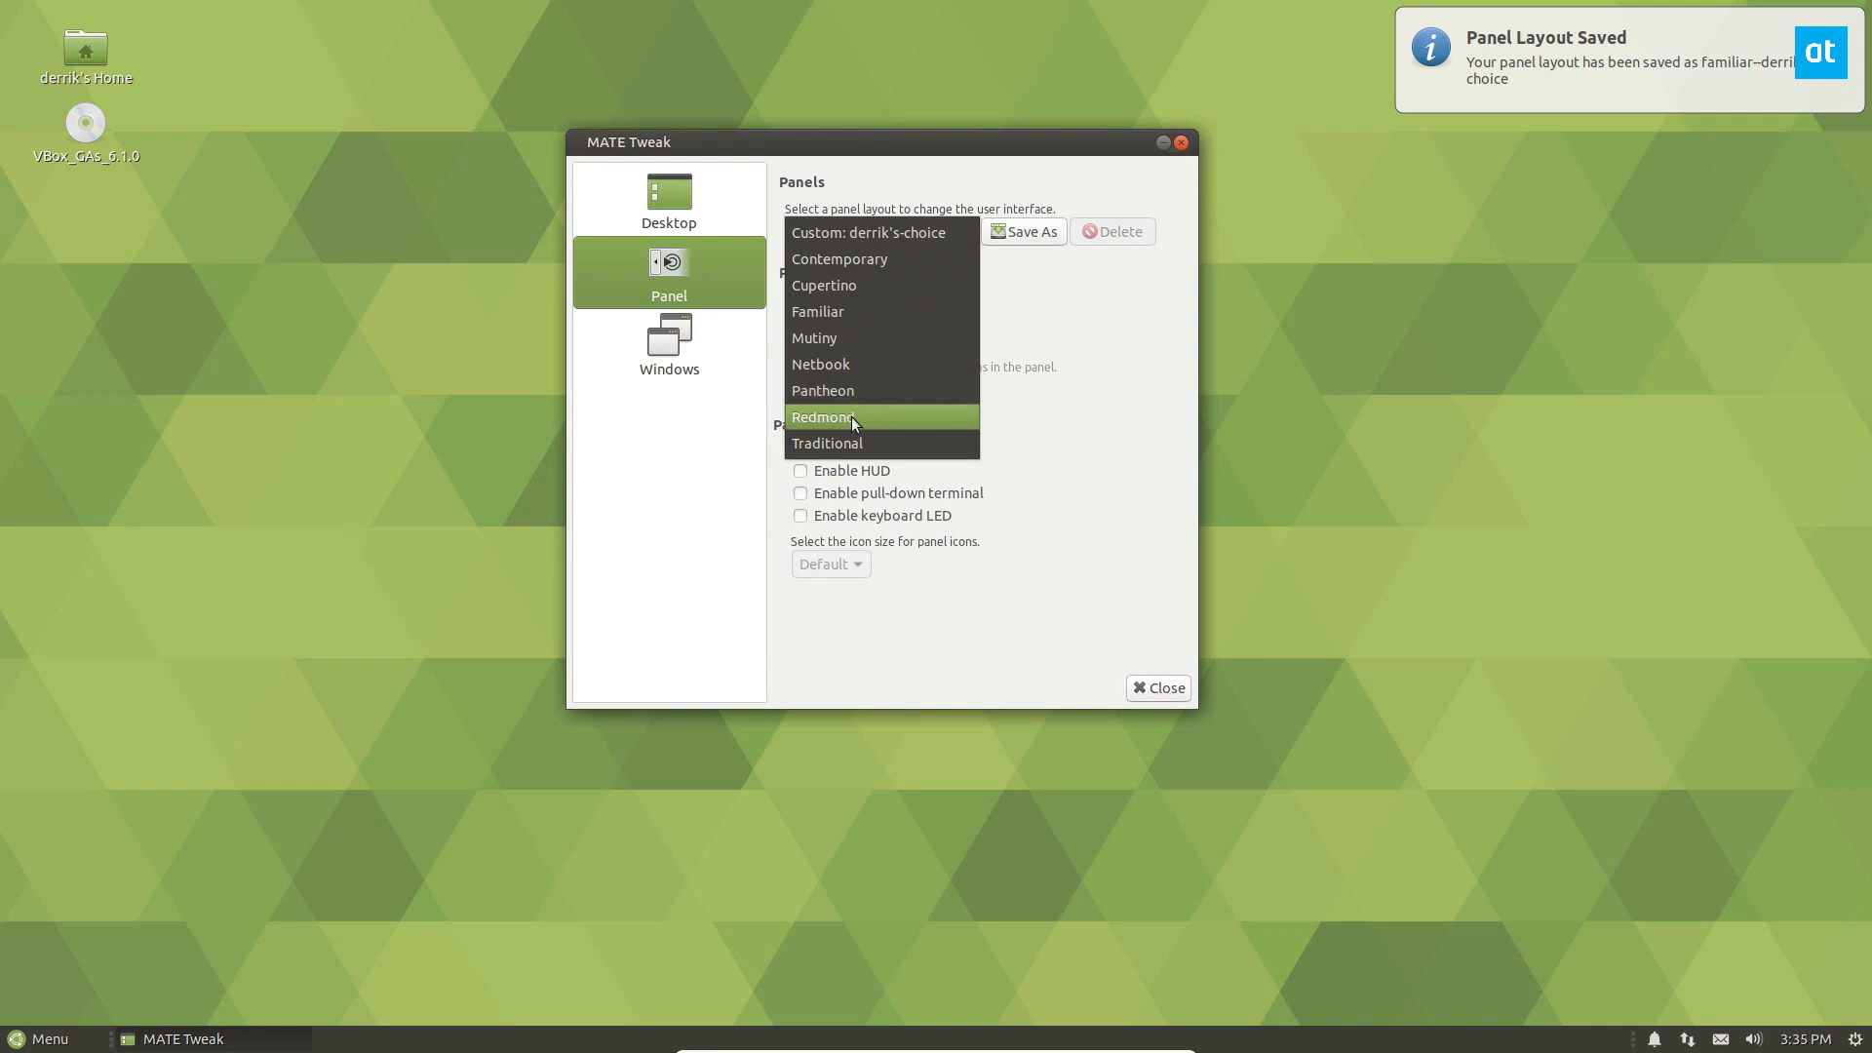
pyautogui.click(863, 391)
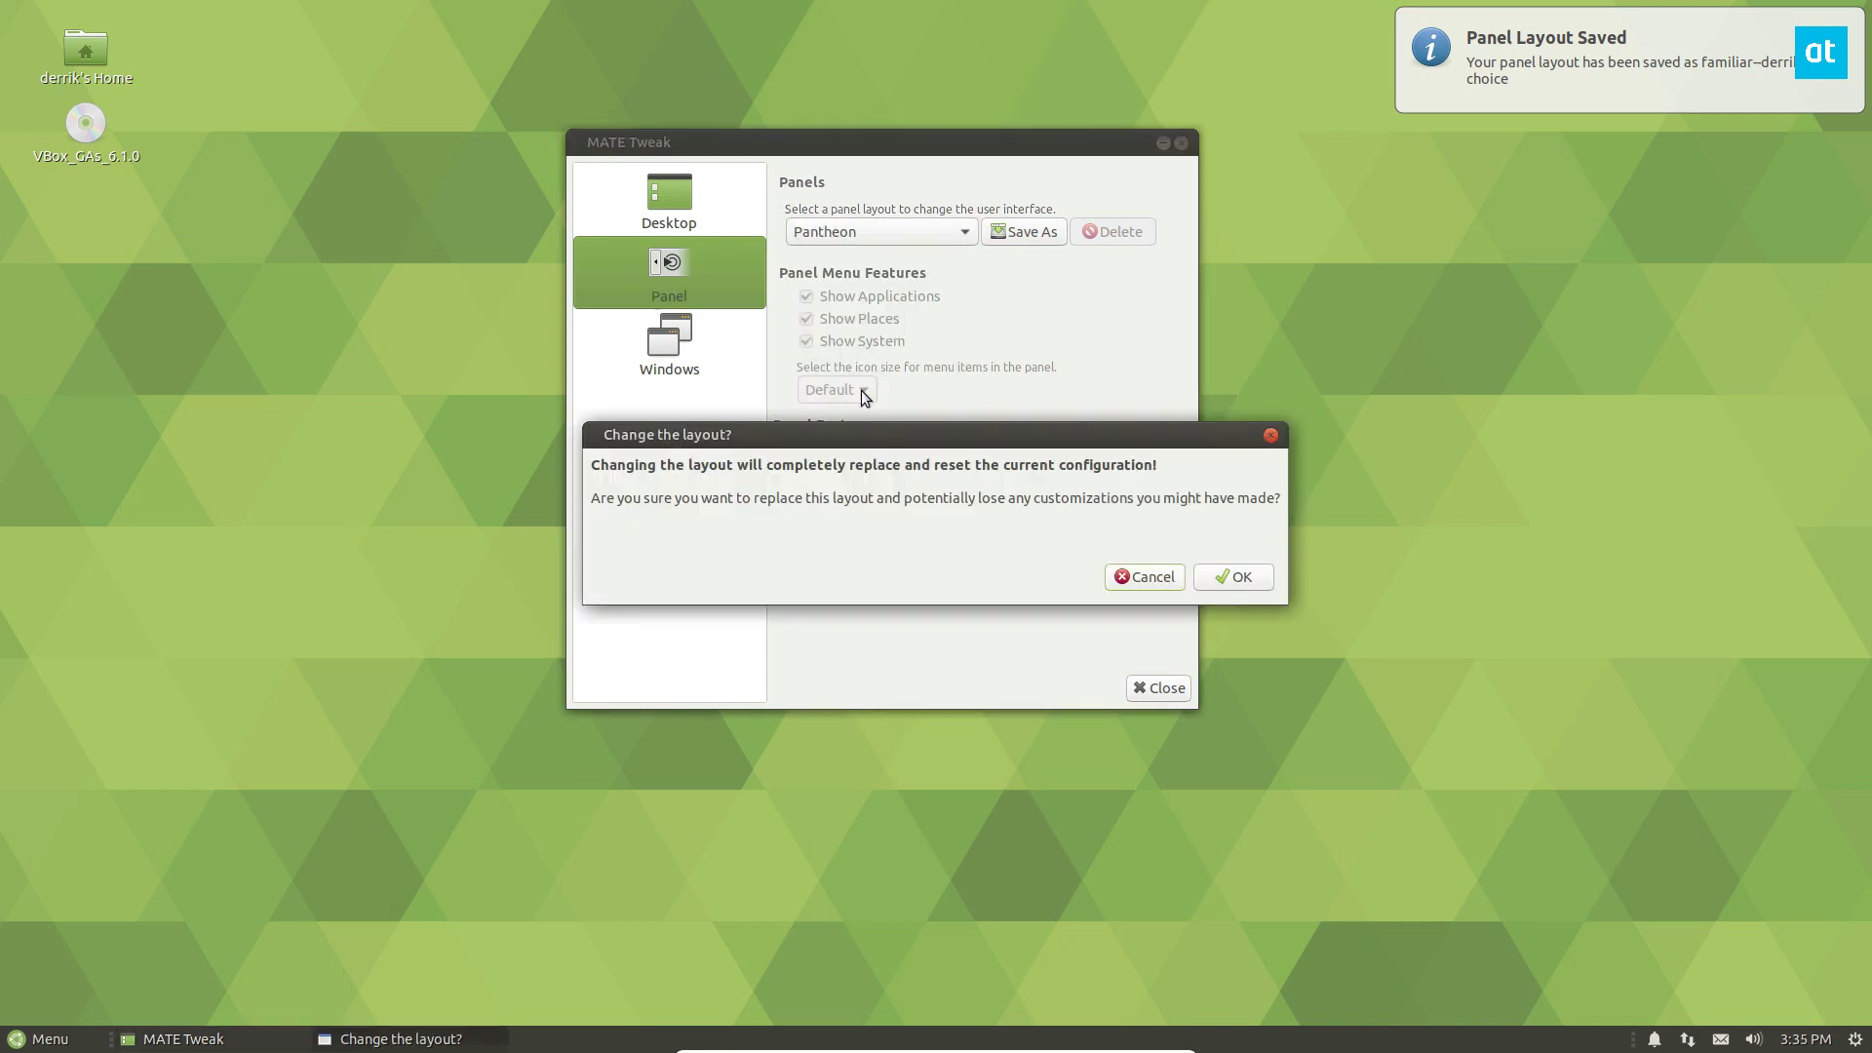
pyautogui.click(1231, 576)
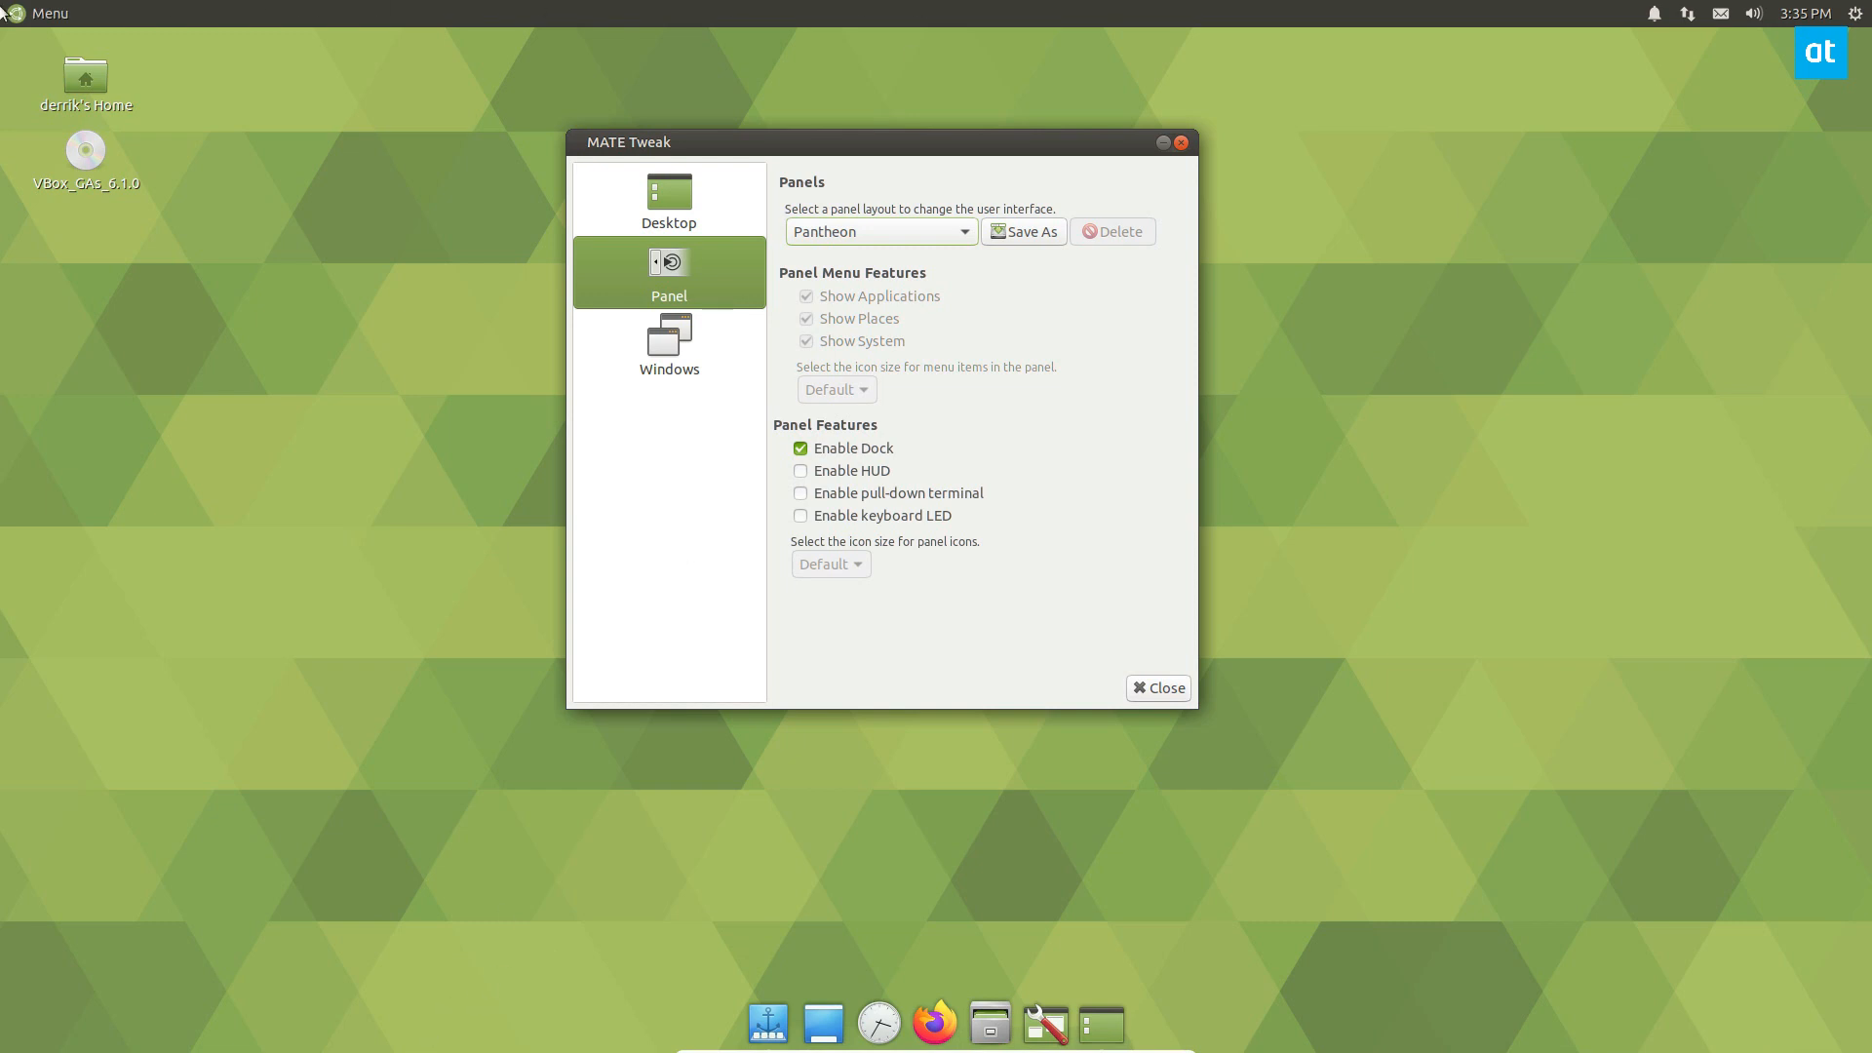
pyautogui.click(19, 12)
pyautogui.click(18, 12)
# Reapply the saved custom layout, then delete it so the panels revert to Familiar.
pyautogui.click(943, 230)
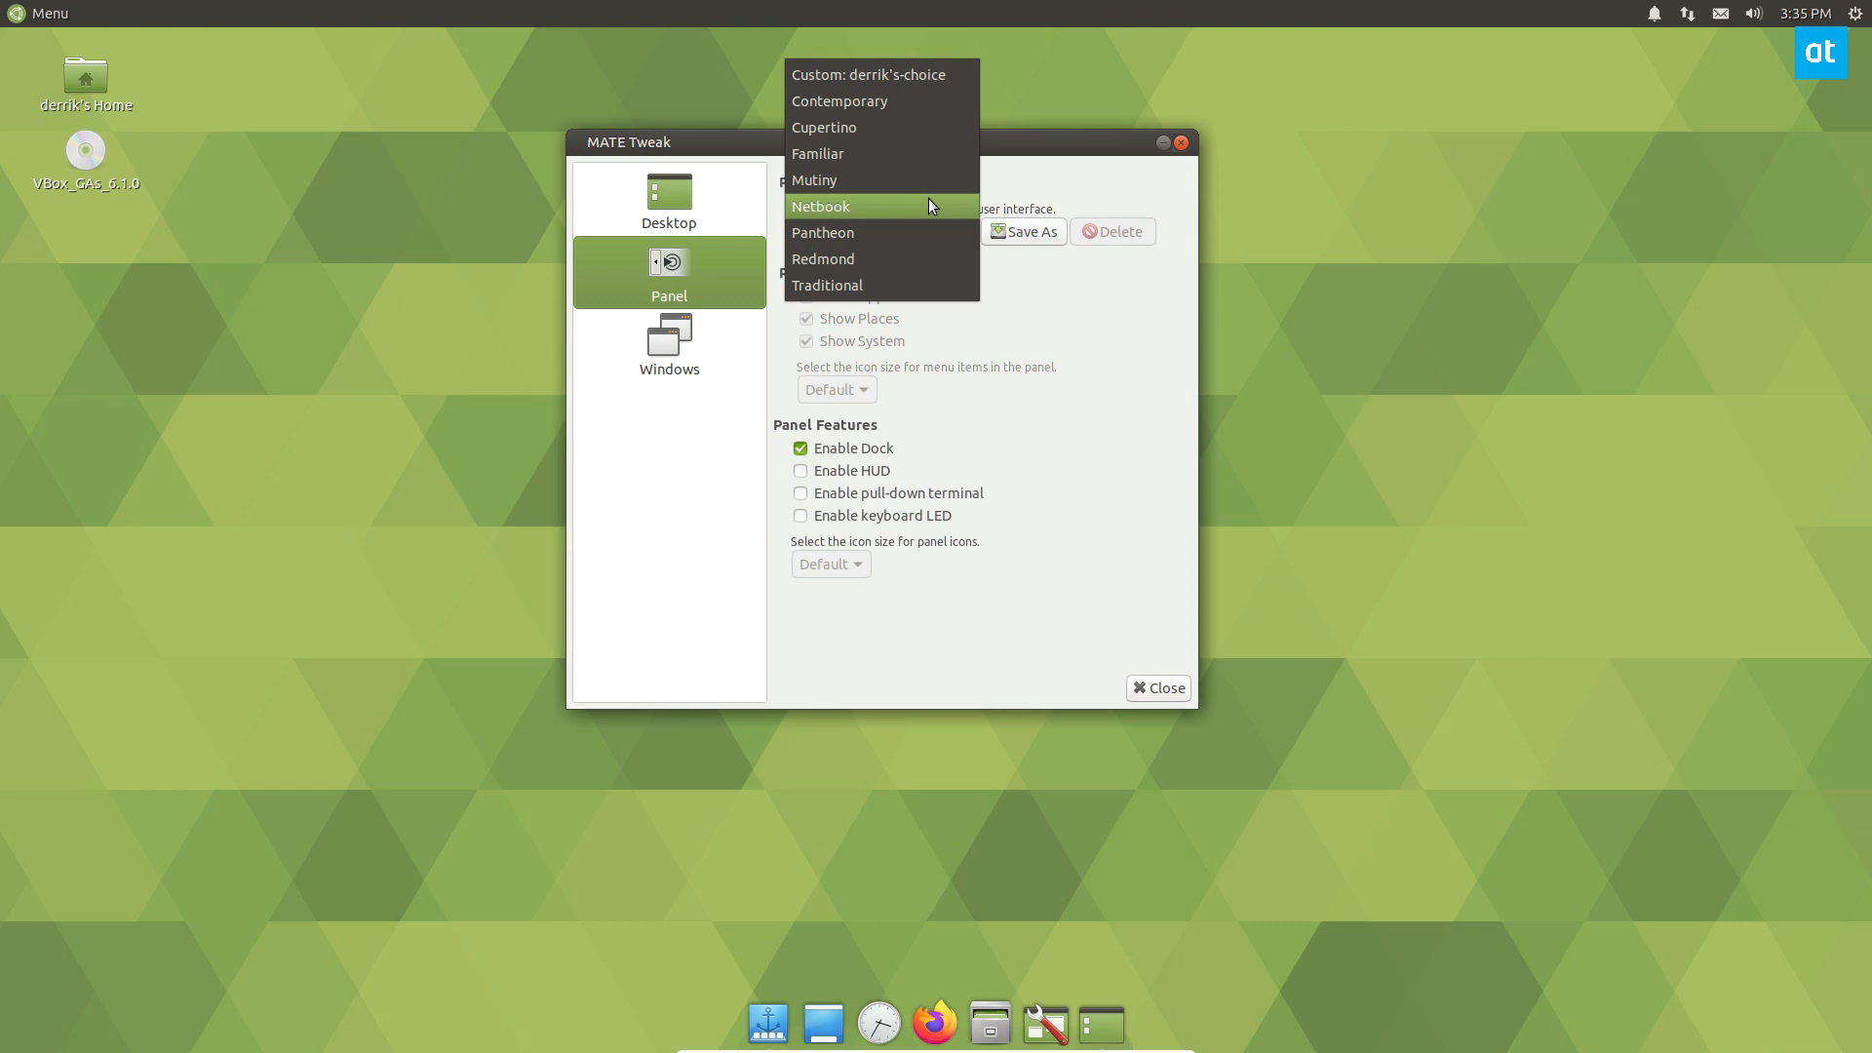
pyautogui.click(917, 80)
pyautogui.click(1235, 580)
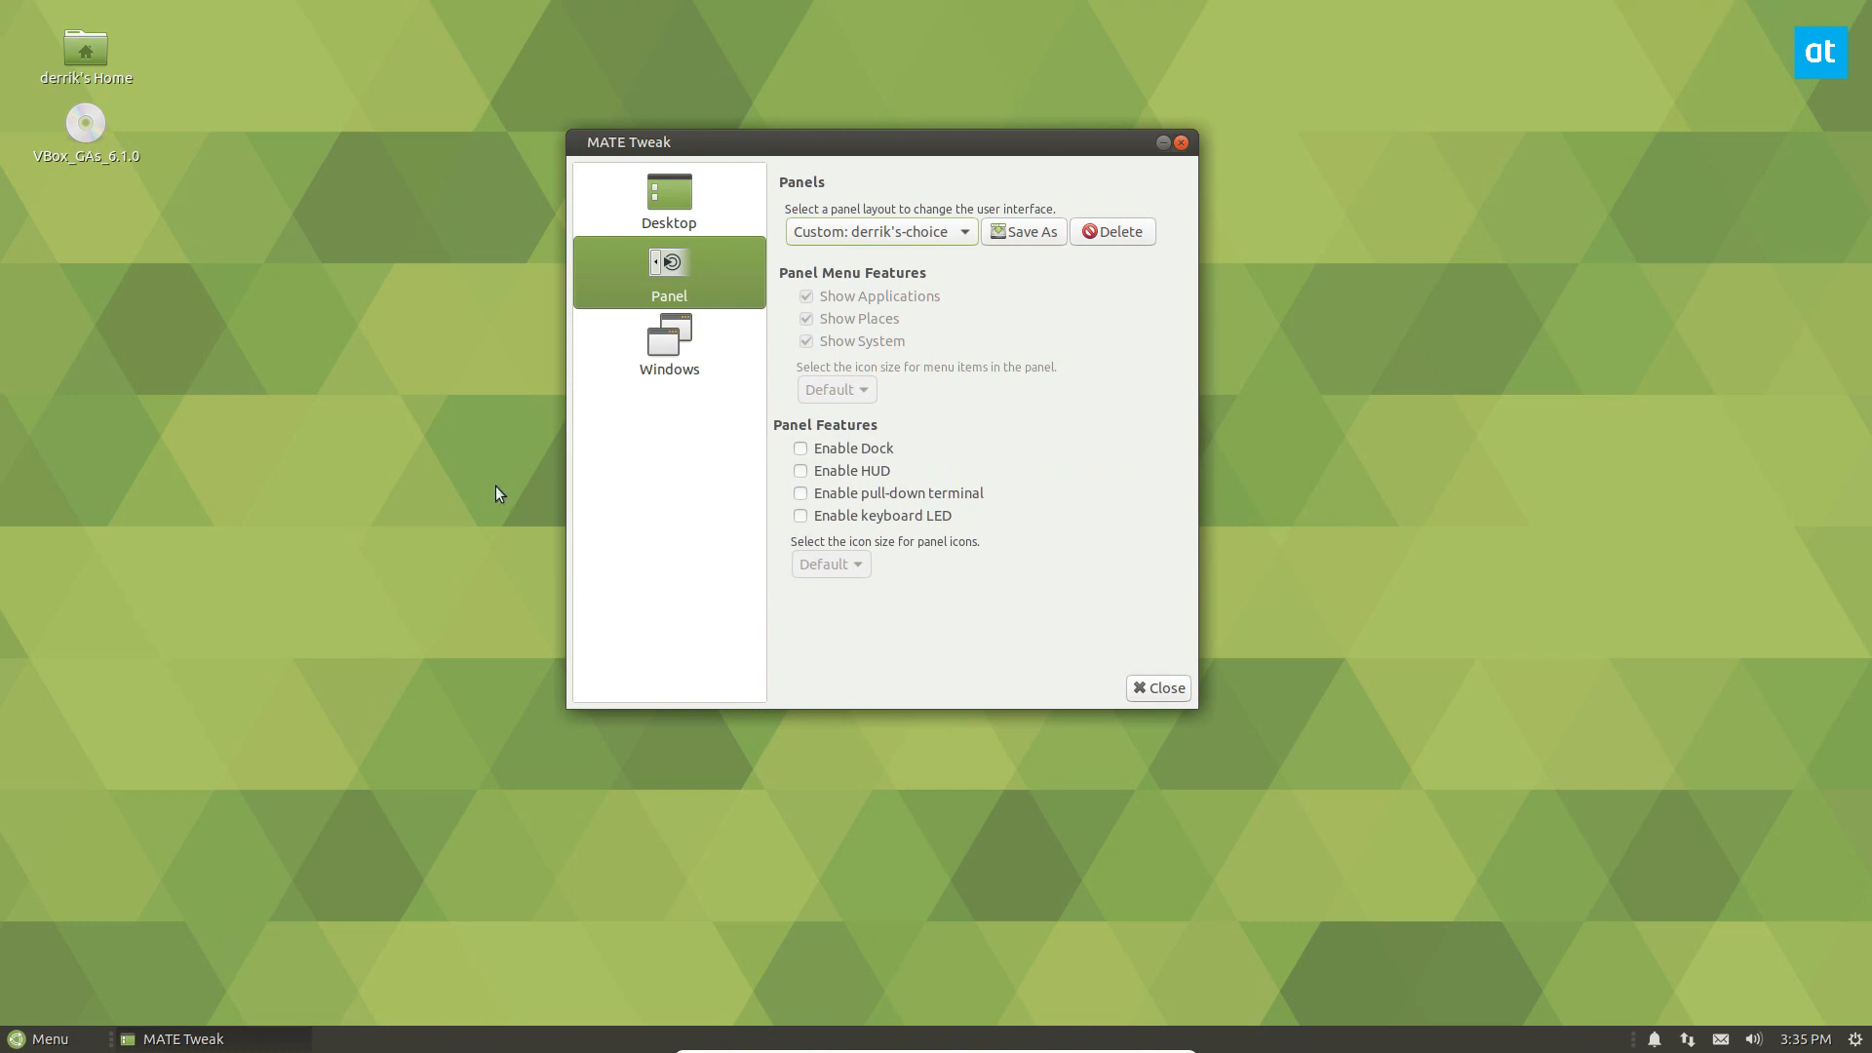
pyautogui.click(1120, 232)
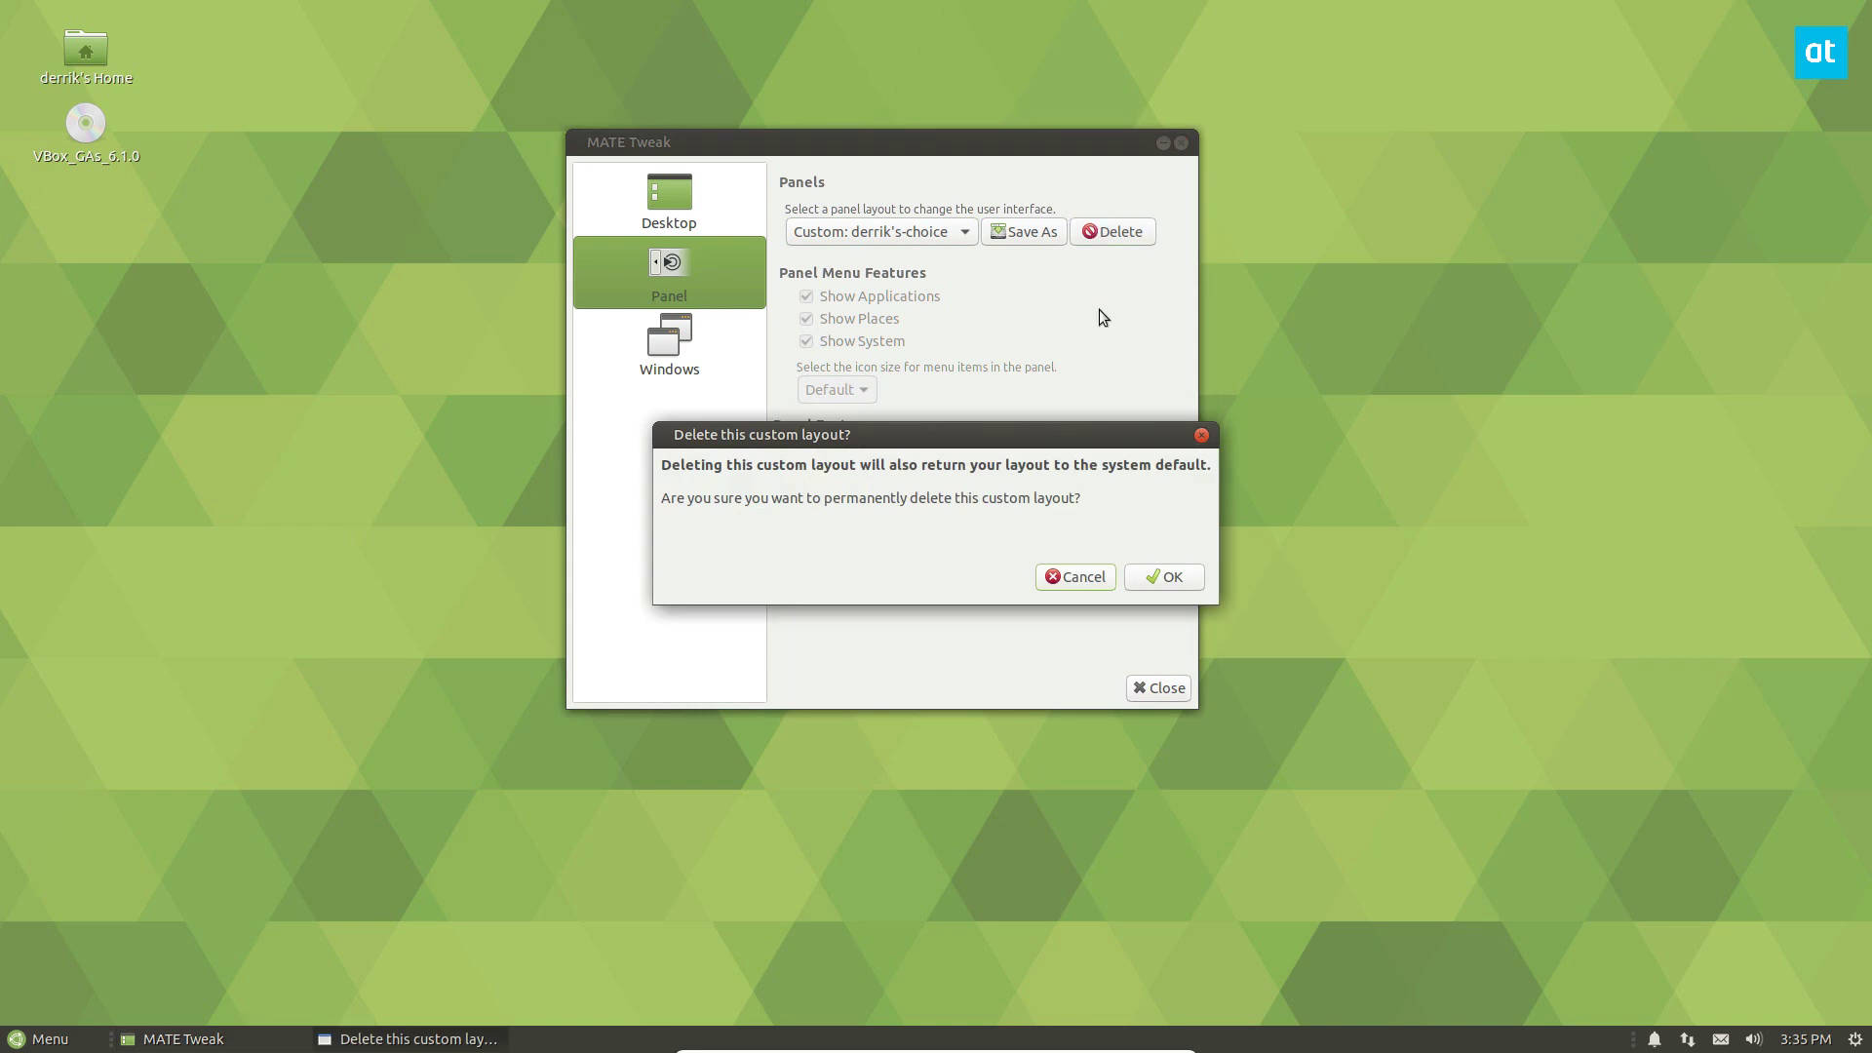
pyautogui.click(1168, 579)
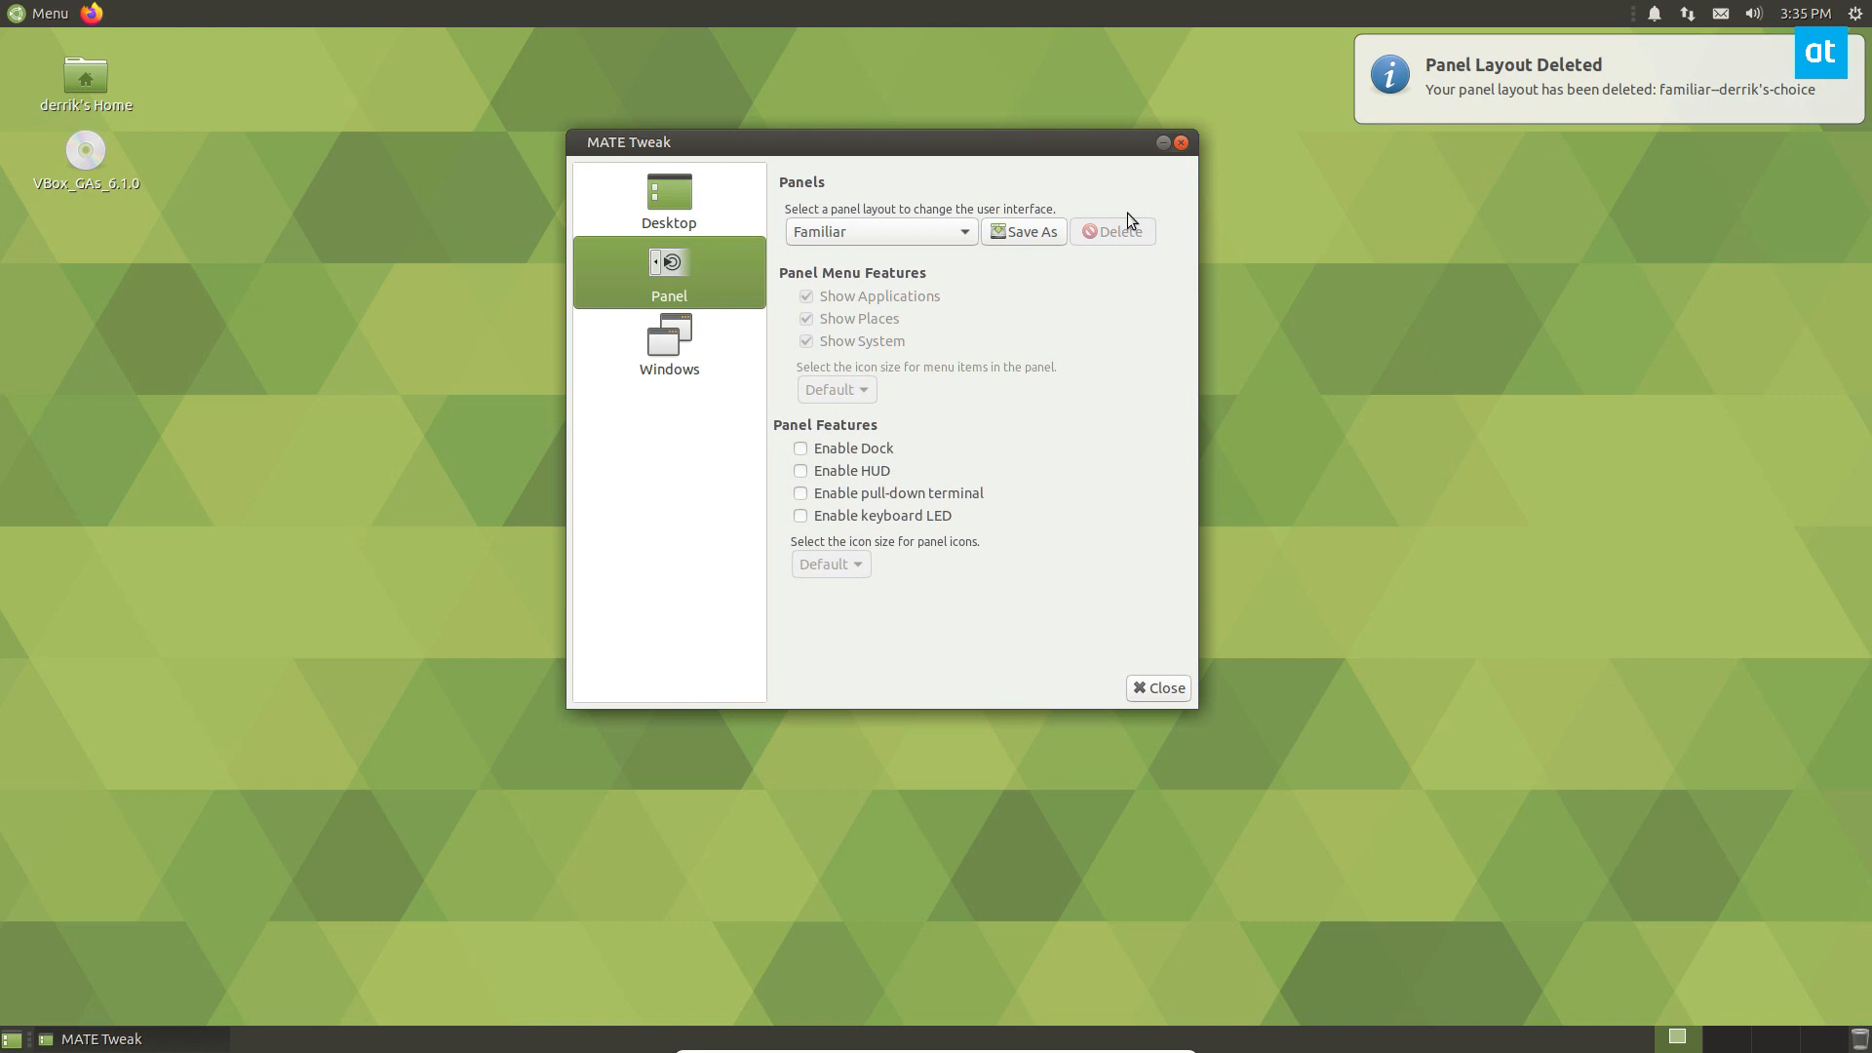
# Choose the Contemporary panel layout and confirm replacing the current one.
pyautogui.click(878, 233)
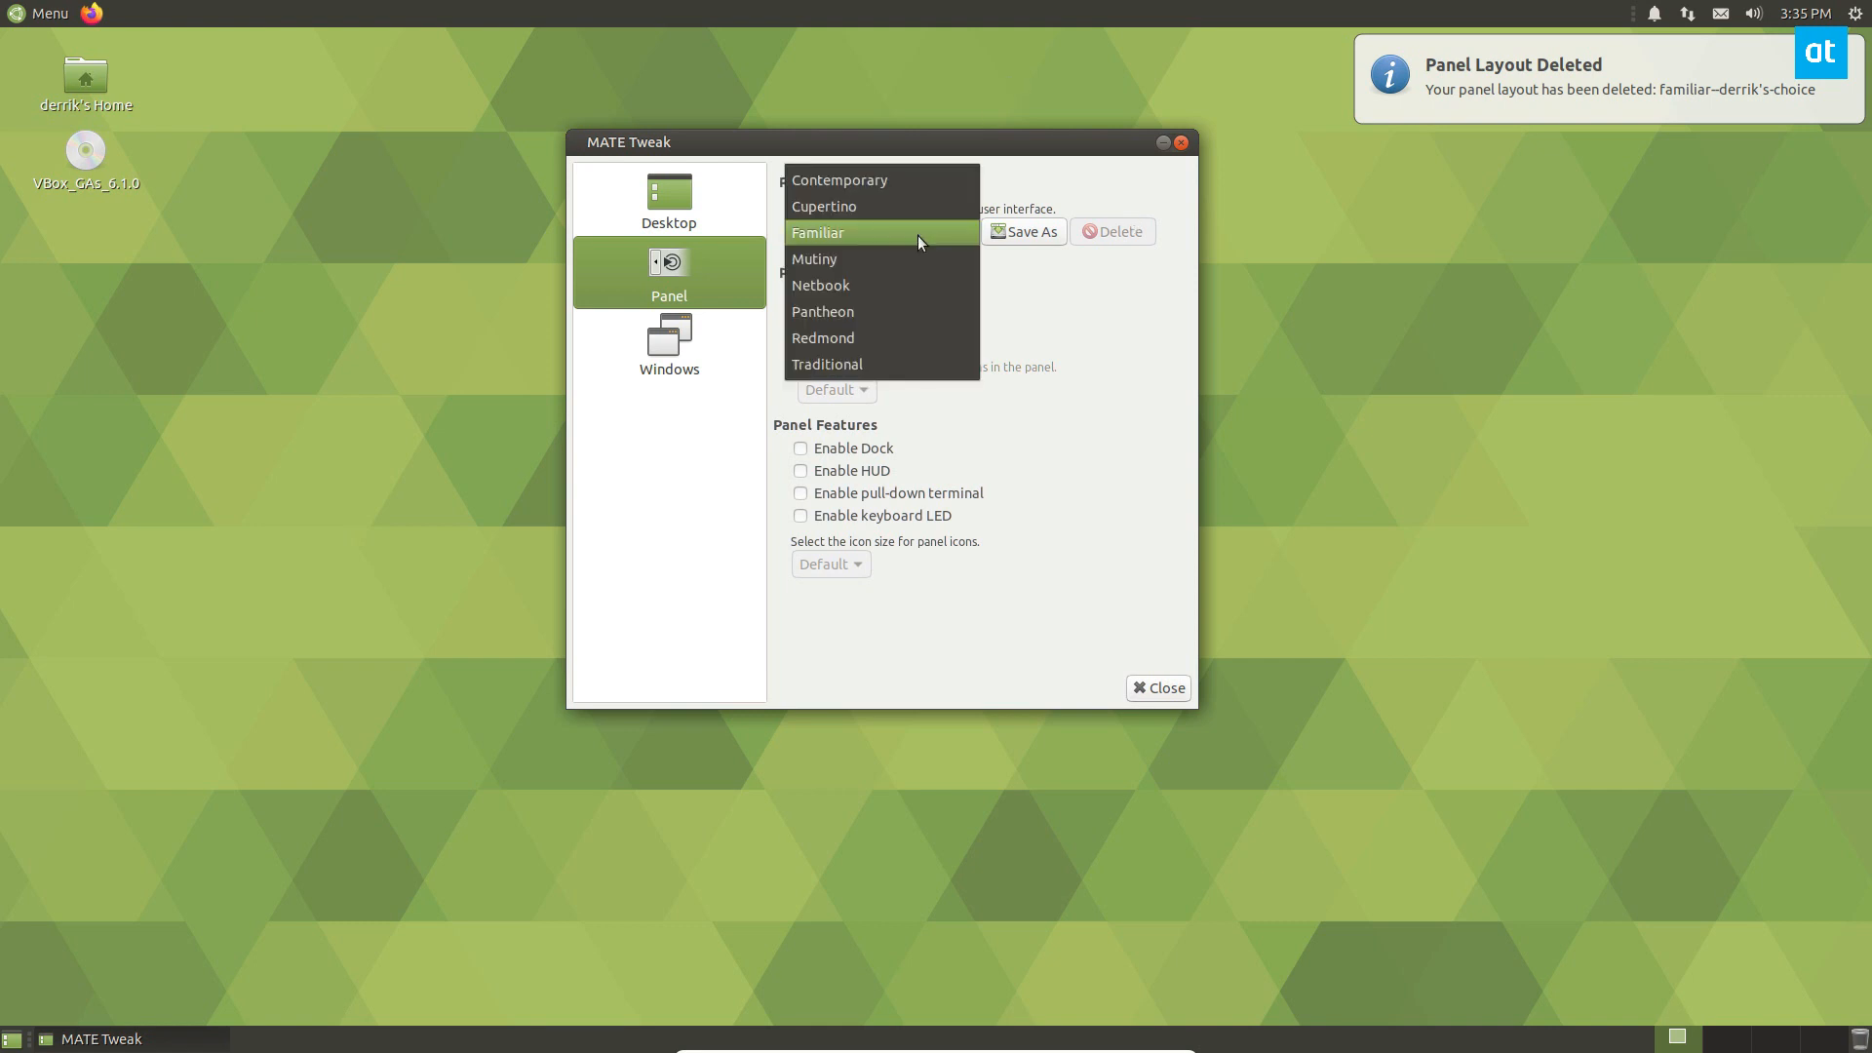
pyautogui.click(841, 180)
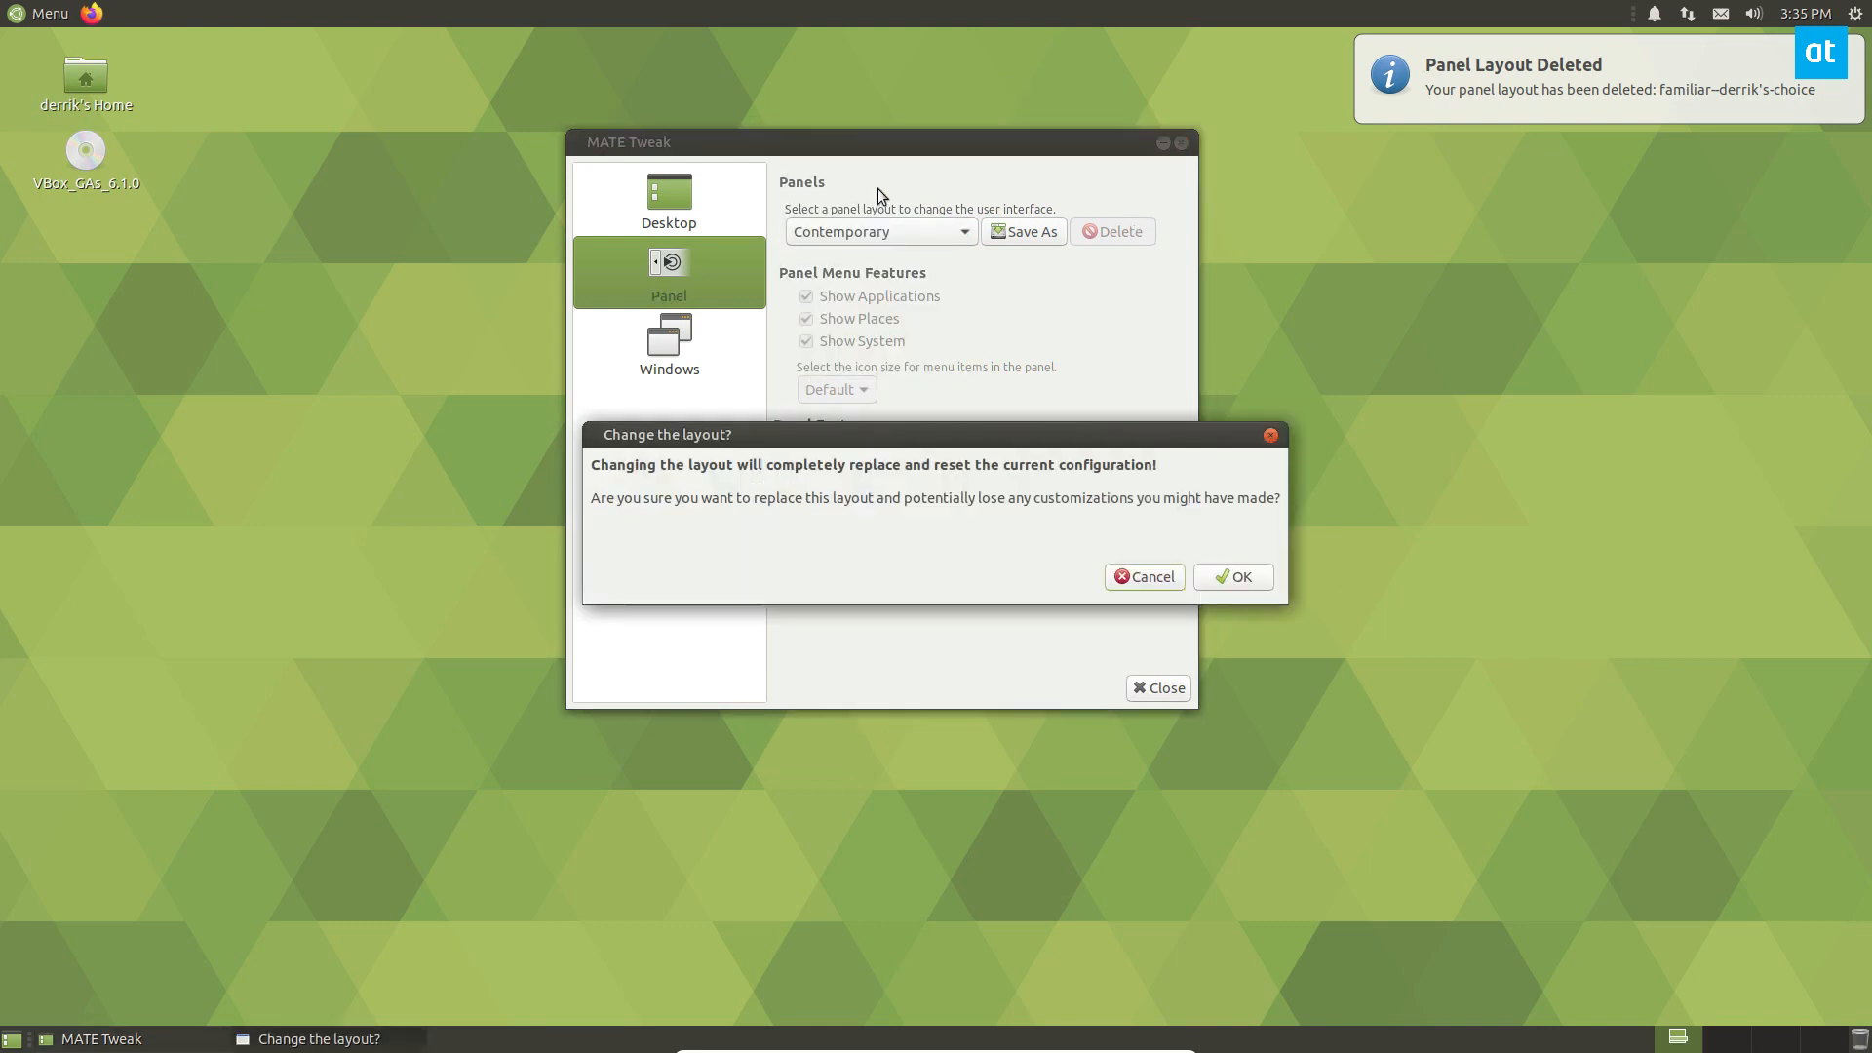
pyautogui.click(1236, 576)
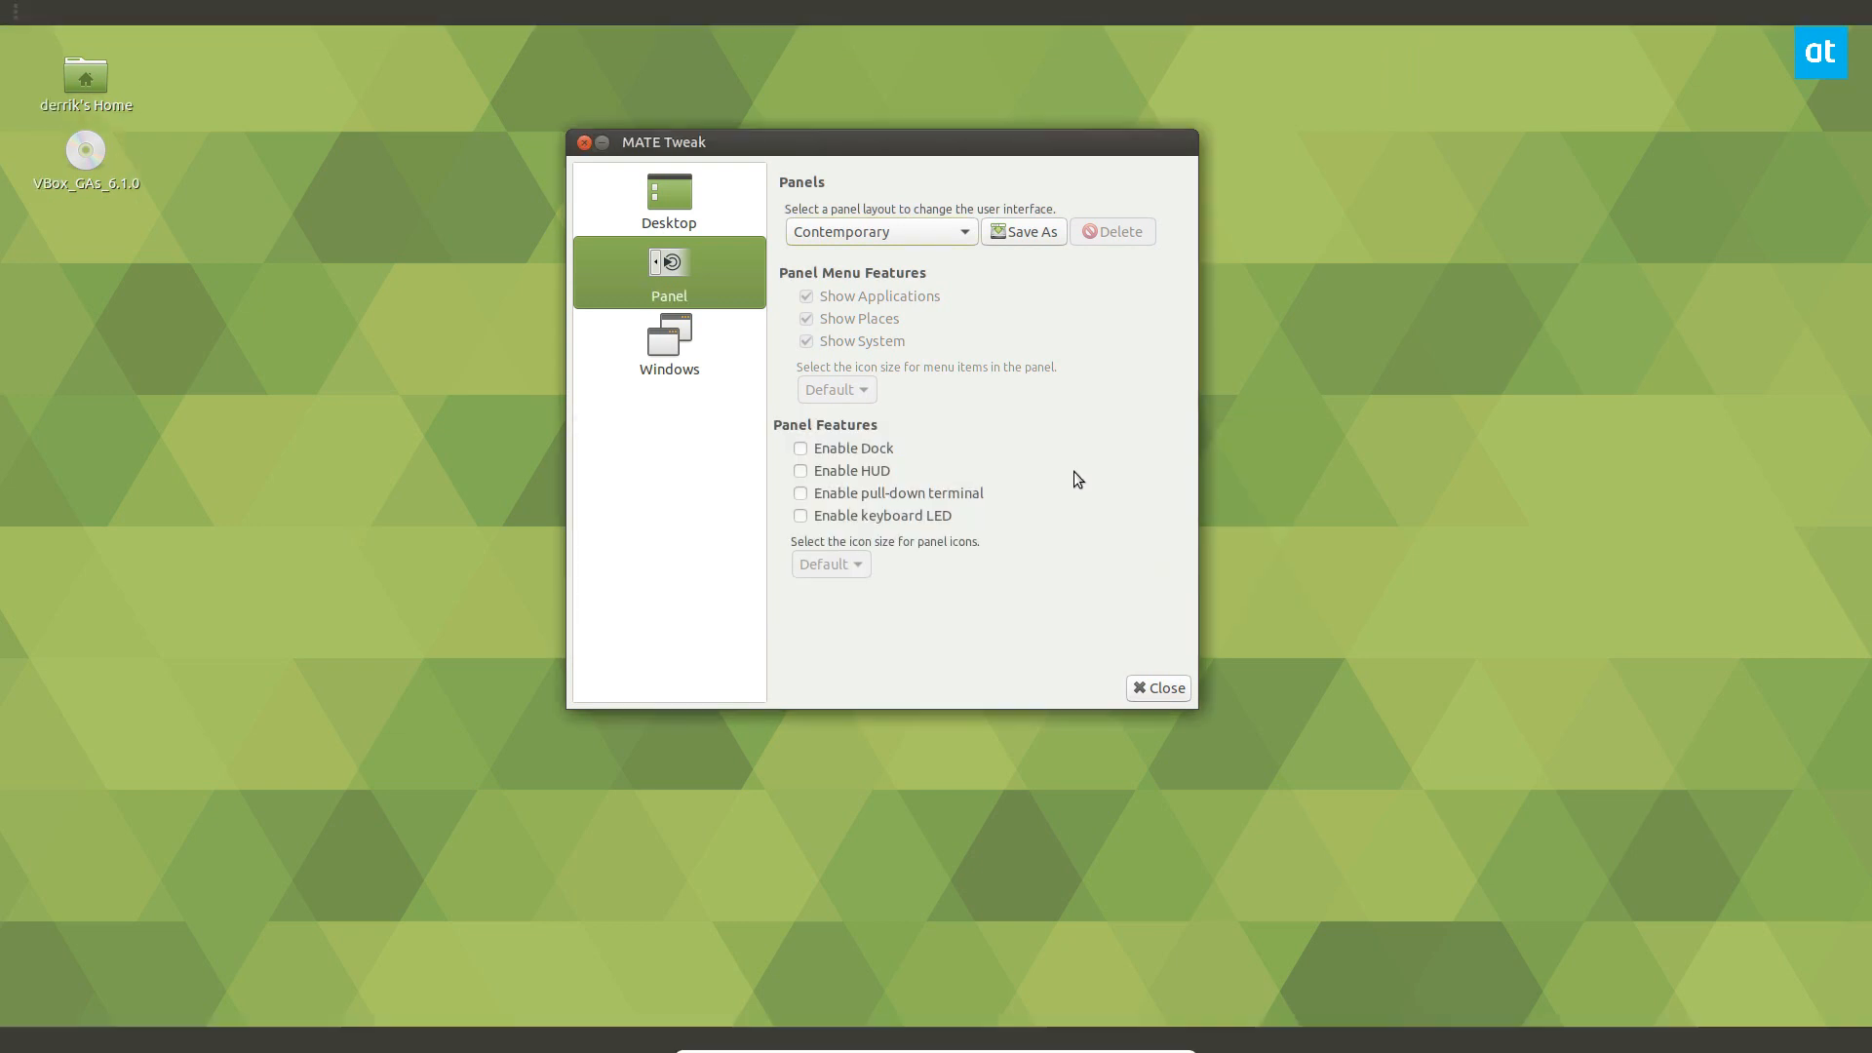